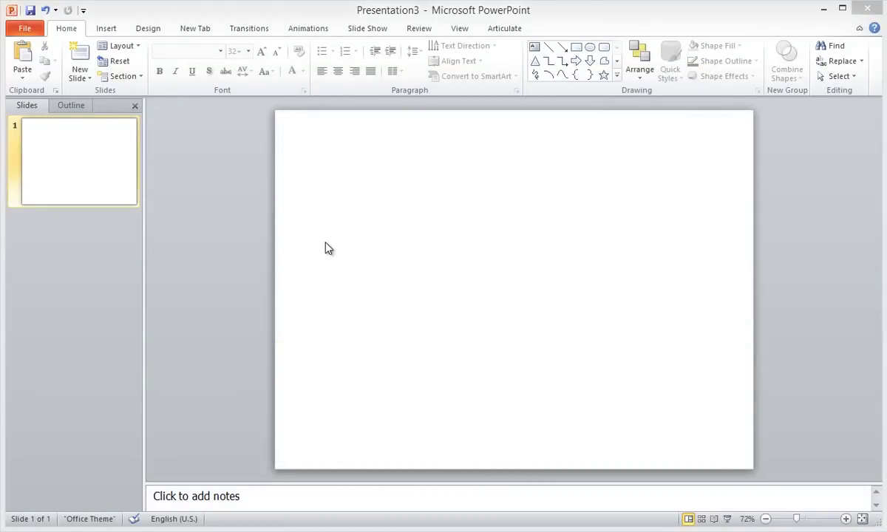
Step: In Slide Master, replace the layout's placeholders with the pasted Interactive Timeline title bar and six coloured columns
click(458, 29)
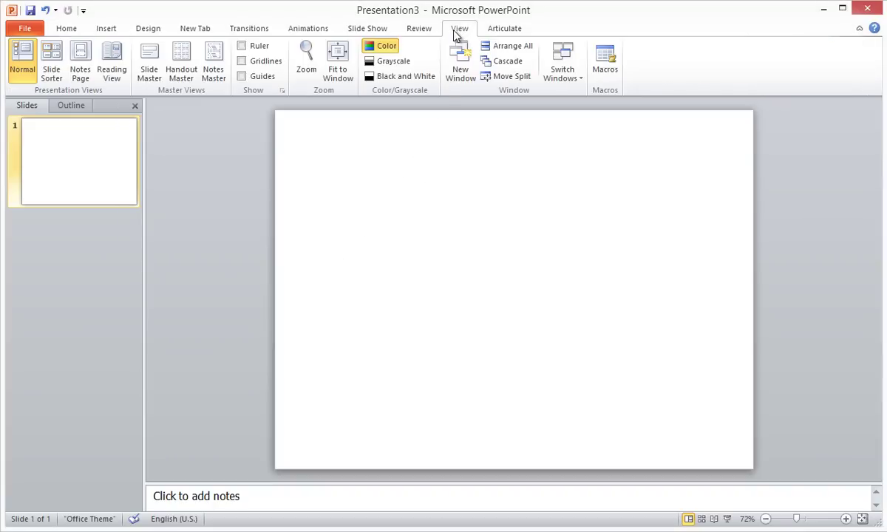
click(150, 70)
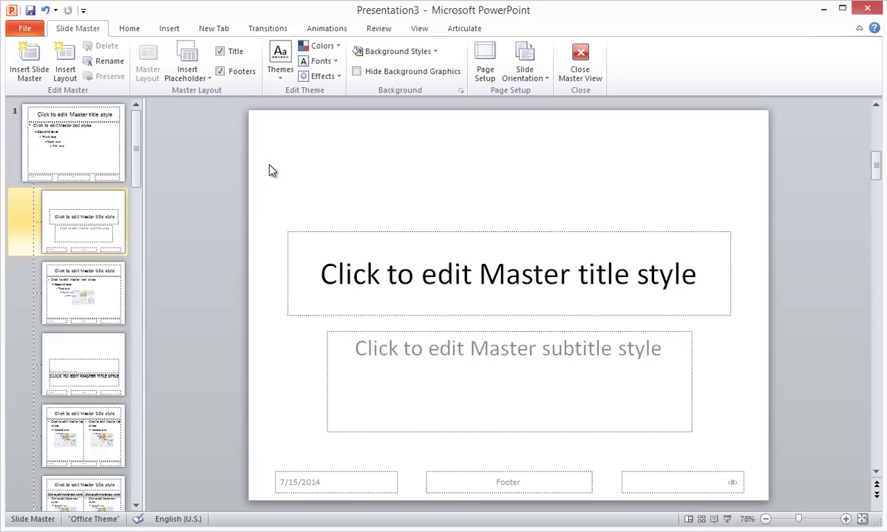
key(ctrl+a)
key(Delete)
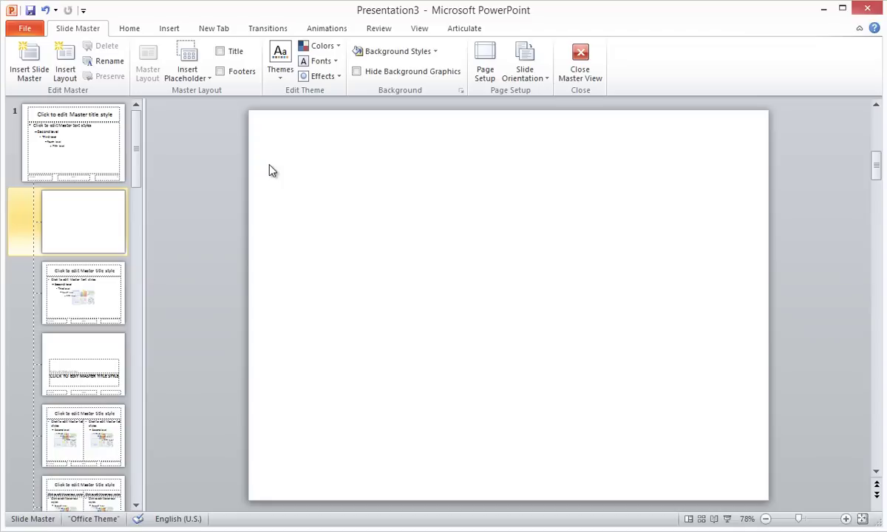
key(ctrl+v)
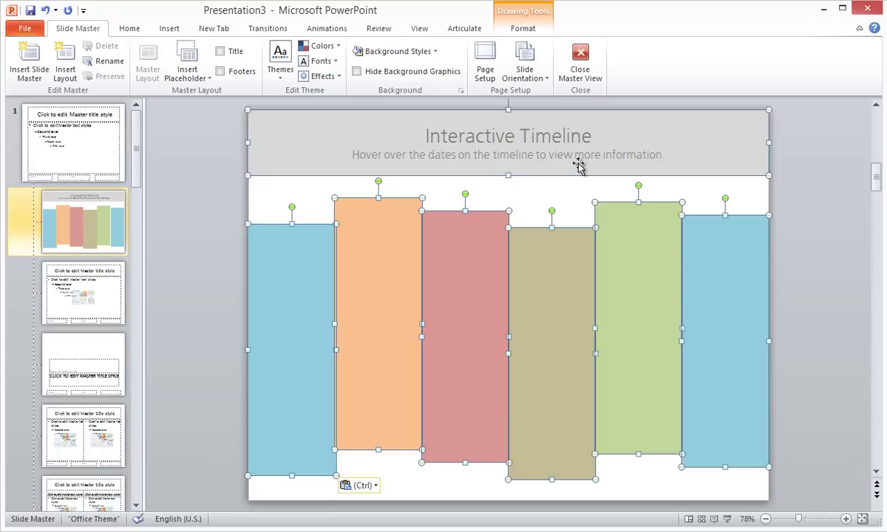
click(580, 65)
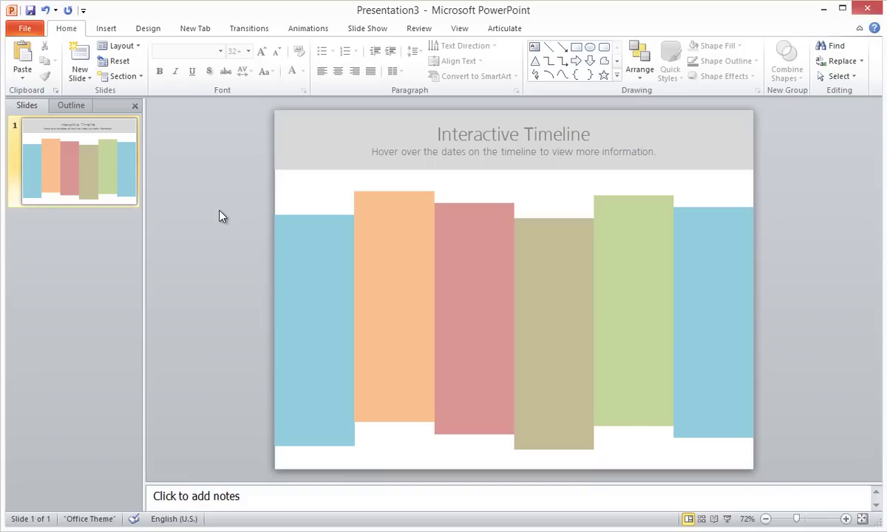
Step: Duplicate slide 1 and draw a rectangle covering the whole new slide
right_click(72, 168)
click(138, 257)
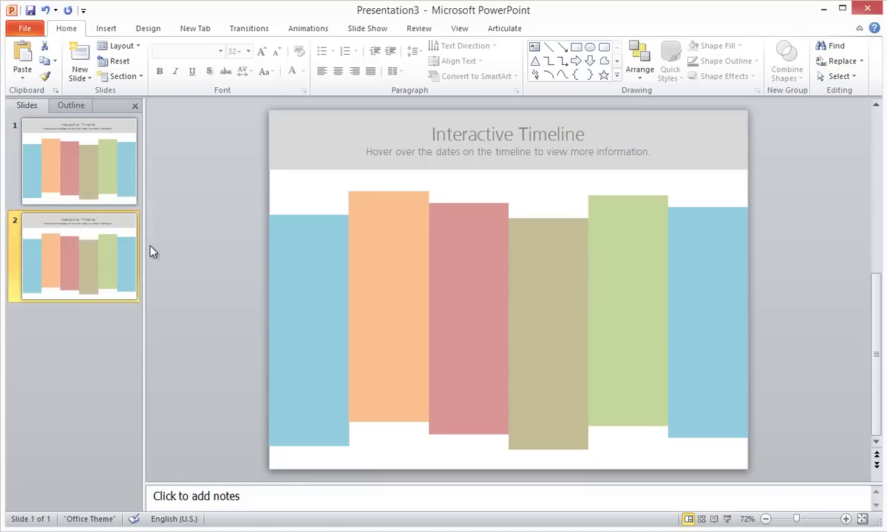
click(109, 29)
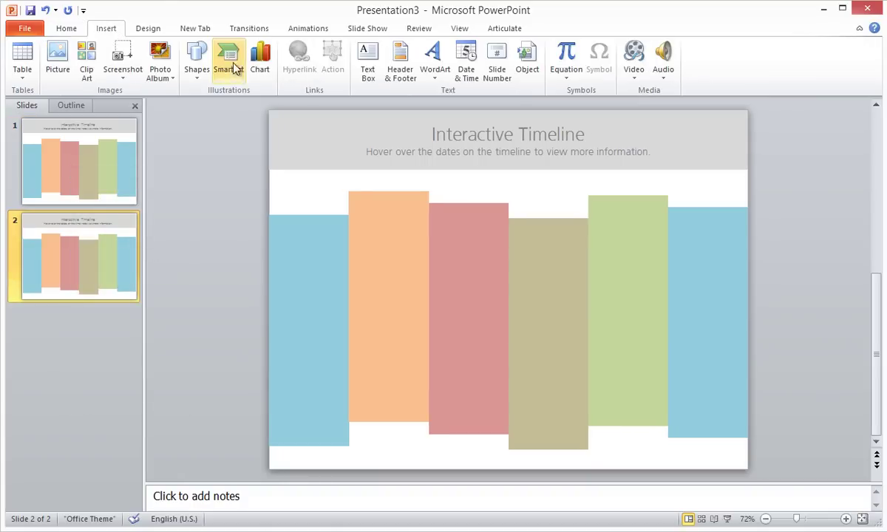
click(197, 57)
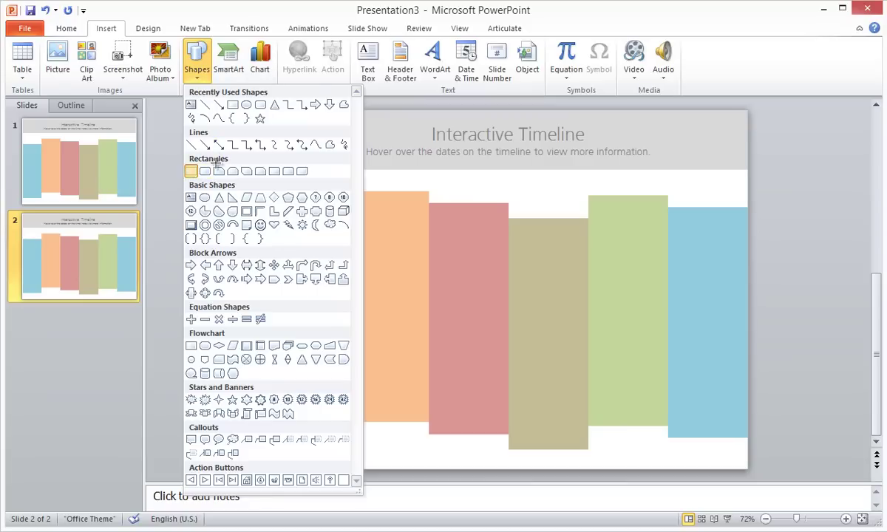
click(191, 172)
drag(267, 109, 748, 469)
Step: Give the rectangle a white fill, no outline and 31% transparency
click(66, 28)
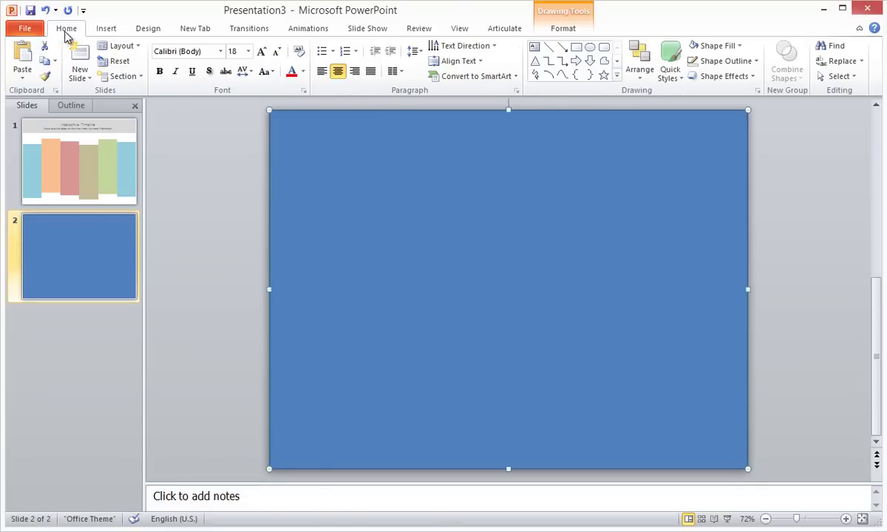
click(697, 47)
click(756, 62)
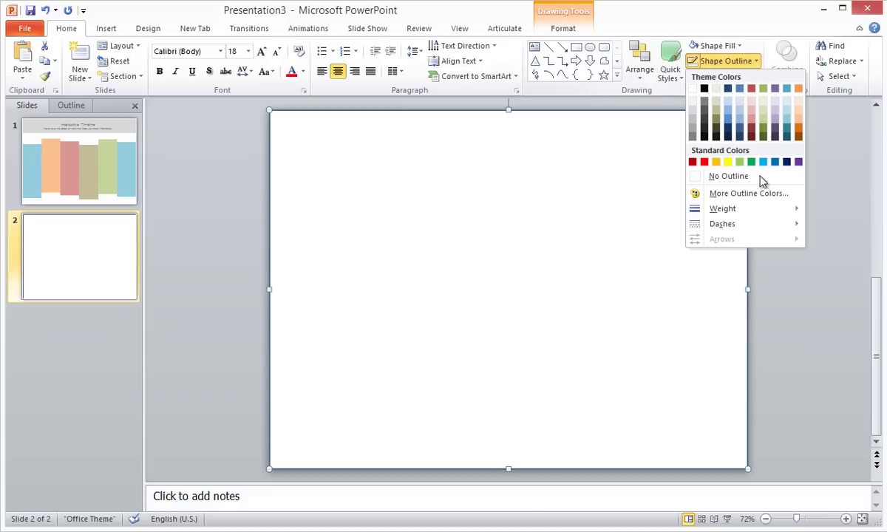
click(697, 178)
right_click(551, 221)
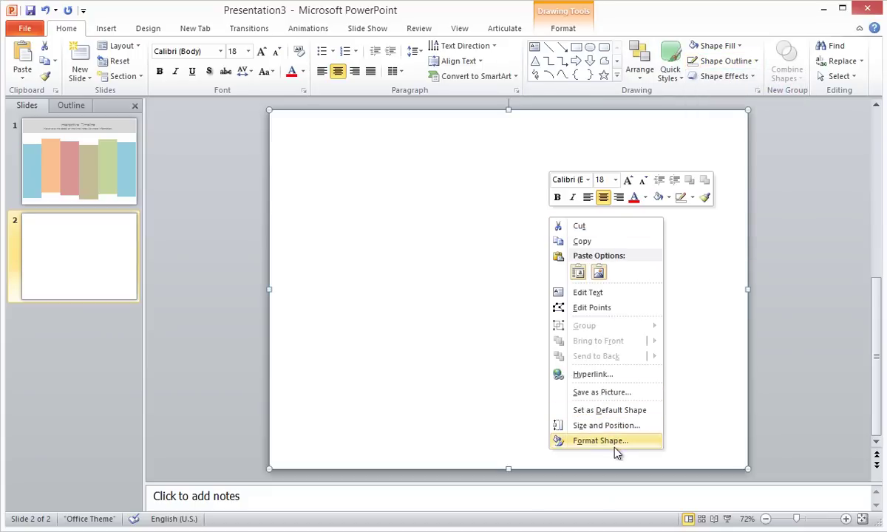
click(612, 441)
drag(446, 303, 459, 303)
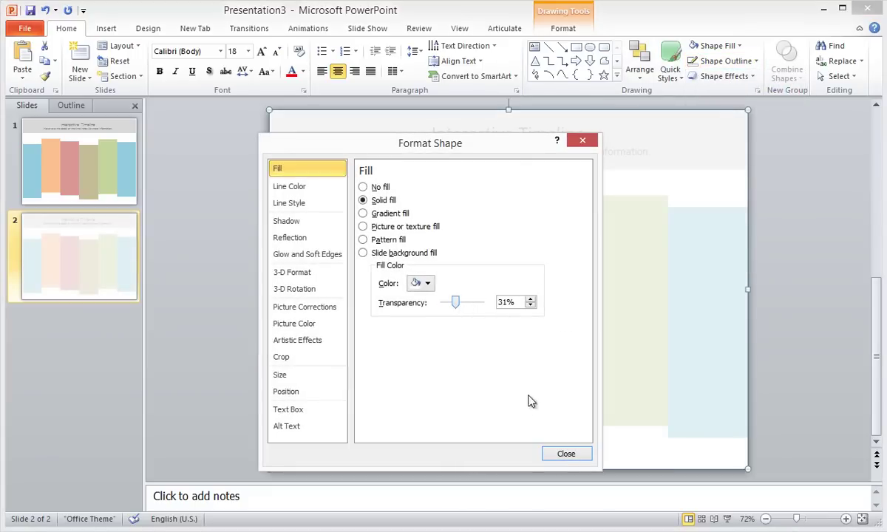
click(565, 454)
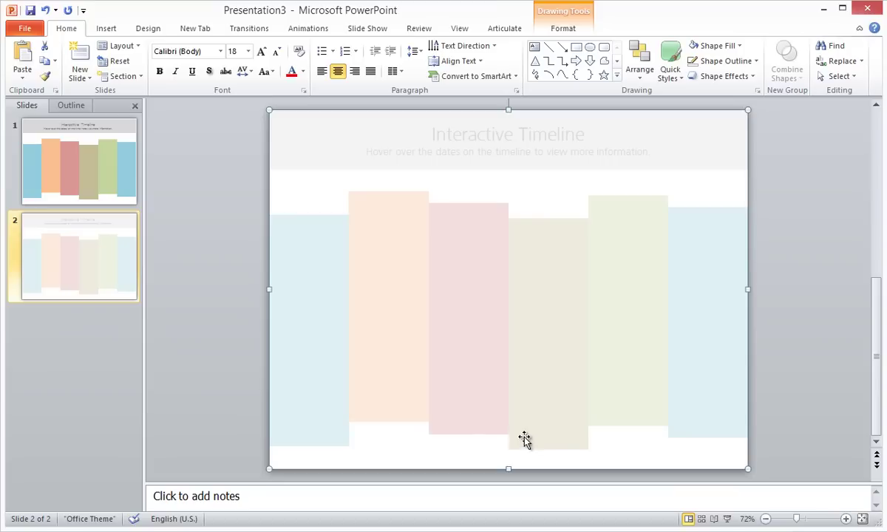
Step: Add a Mouse Over action to the rectangle that hyperlinks to Slide 1
click(106, 29)
click(332, 61)
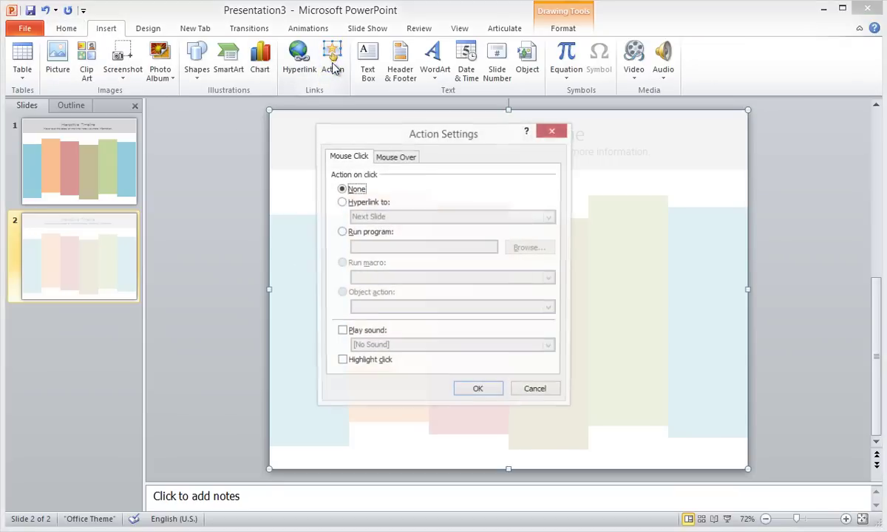
click(389, 157)
click(369, 204)
click(374, 217)
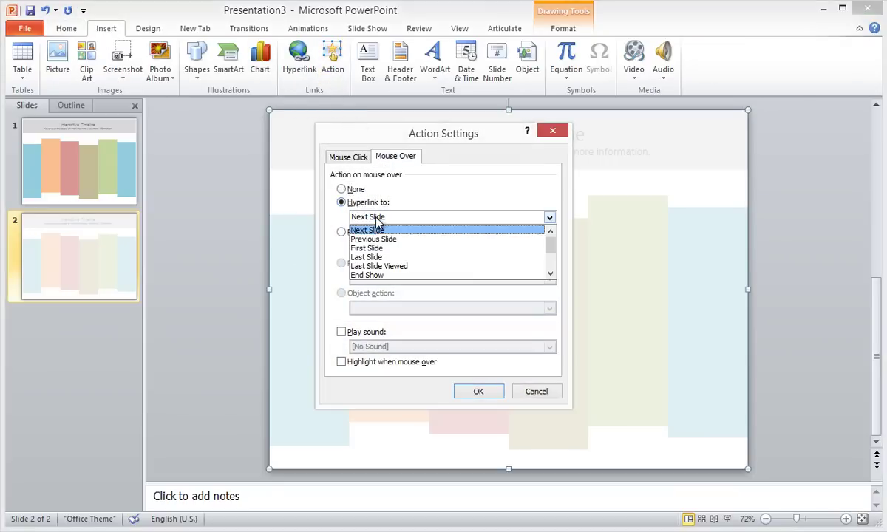
scroll(403, 270, down, 2)
click(392, 249)
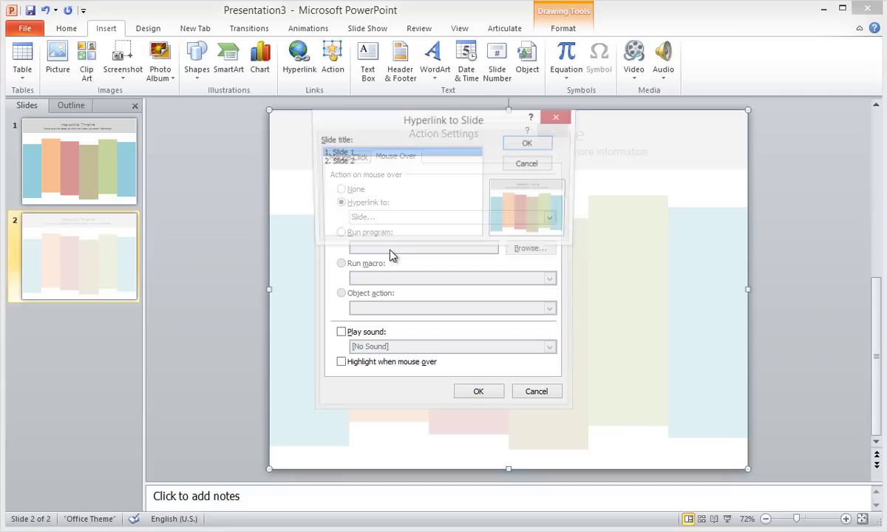
click(529, 145)
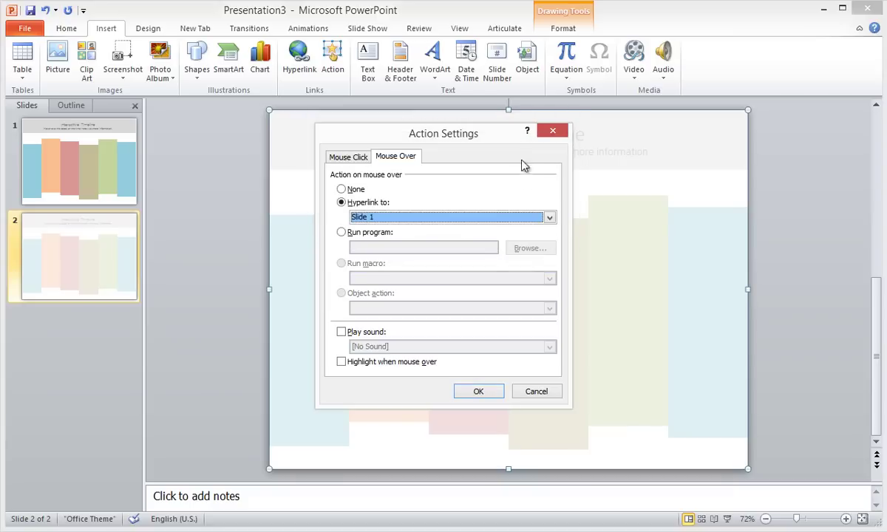
click(475, 390)
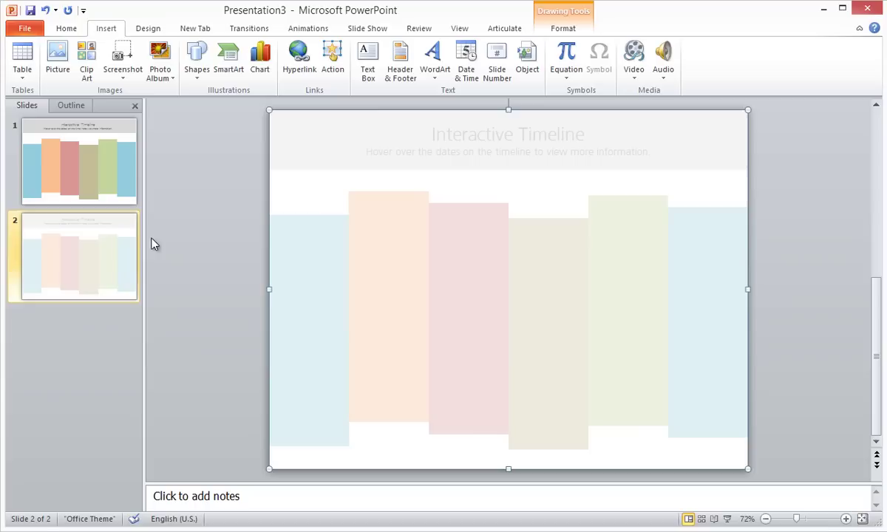
Step: Duplicate slide 2 into further copies of the faded overlay slide
right_click(99, 244)
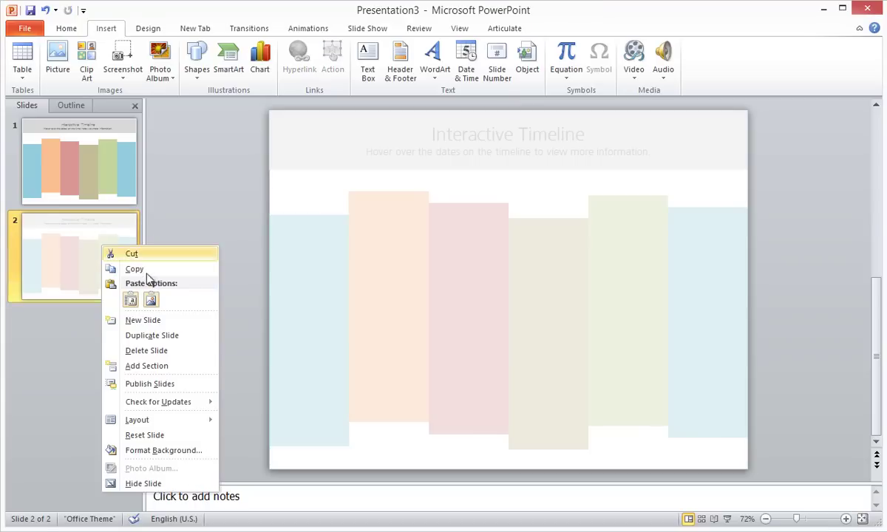
click(169, 337)
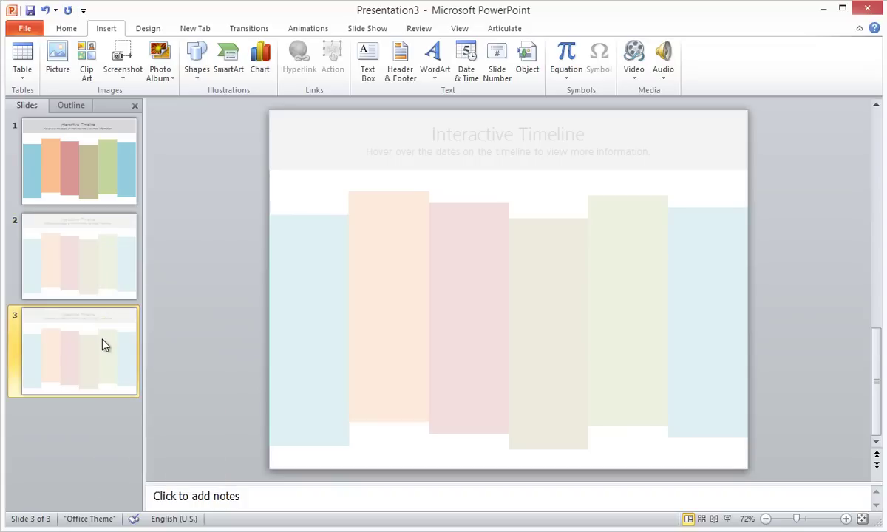
right_click(103, 344)
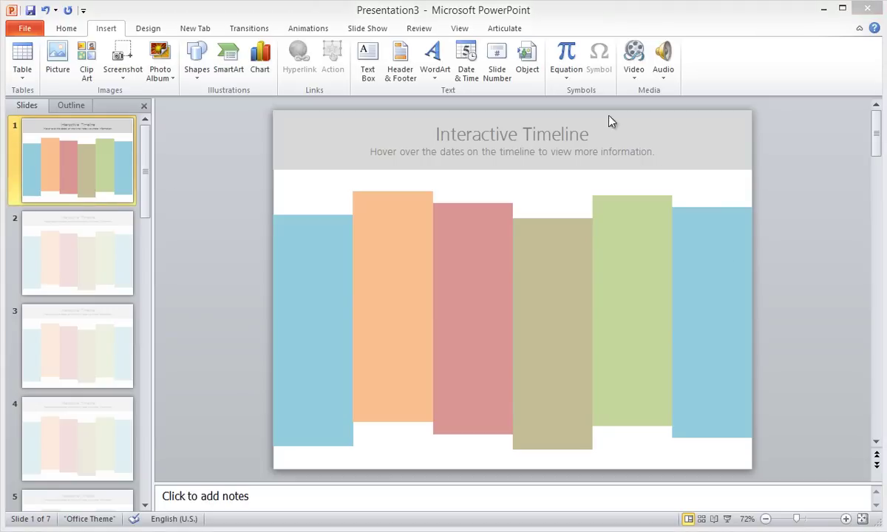
Step: Copy the six coloured columns from the slide master layout onto slide 1
click(459, 29)
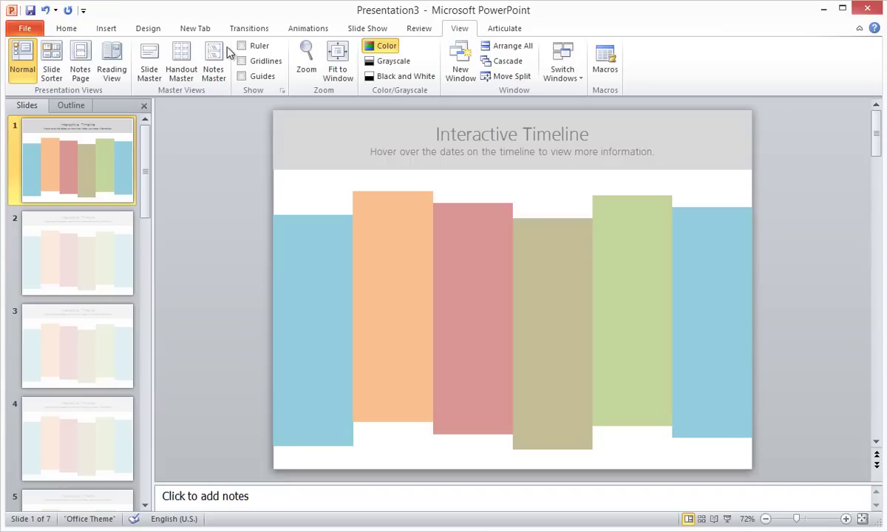
click(149, 68)
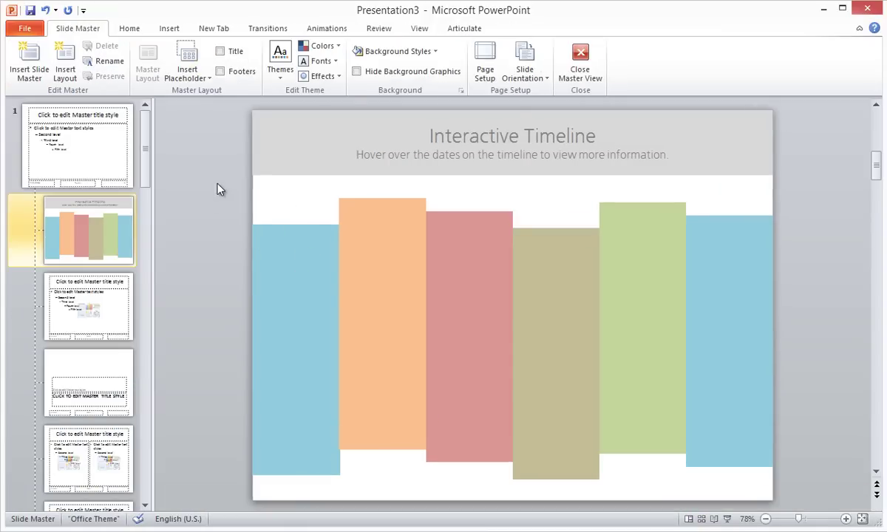
drag(220, 189, 821, 497)
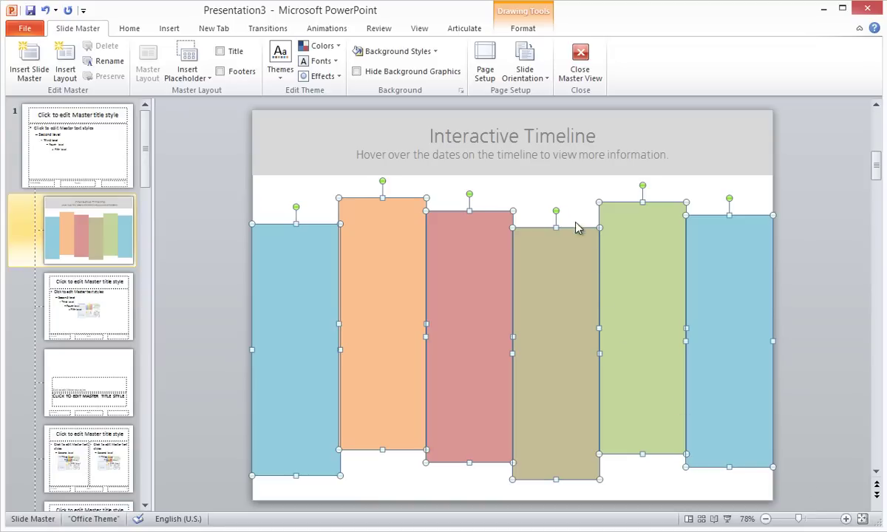
click(580, 63)
key(ctrl+v)
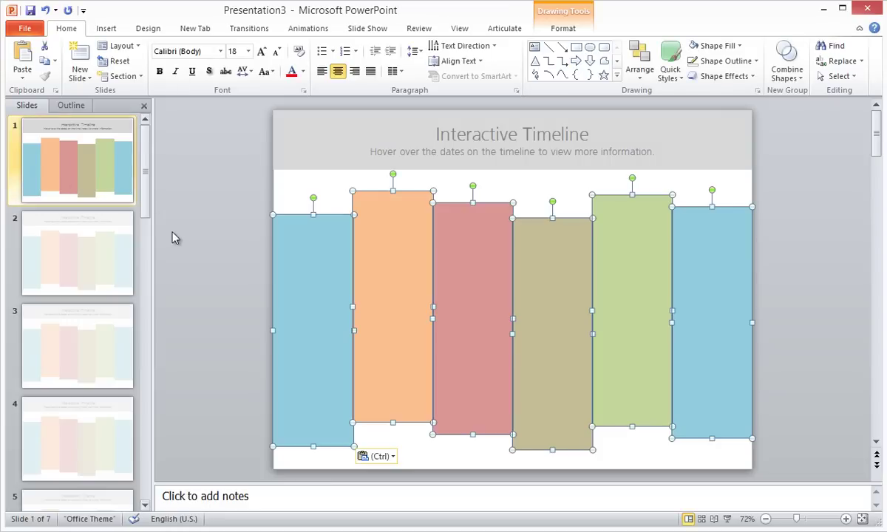
click(164, 229)
Step: Draw a rectangle band across the middle of the columns on slide 1
click(104, 28)
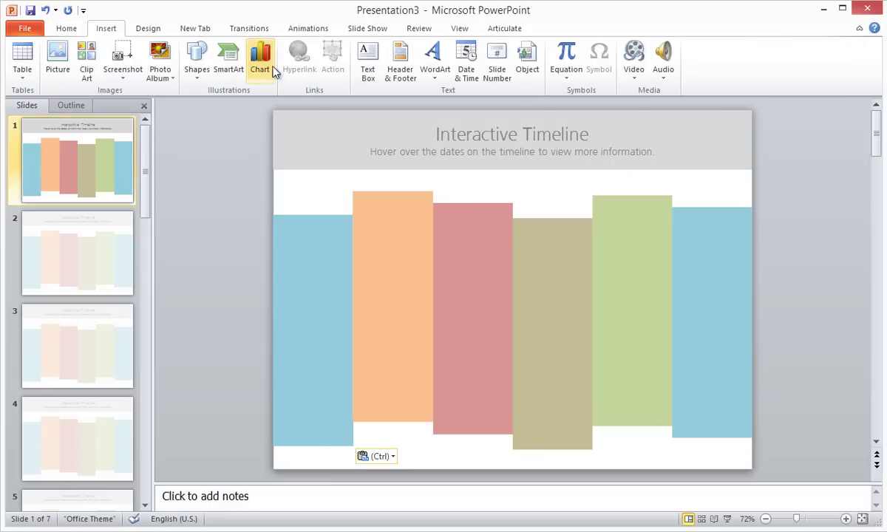
click(197, 58)
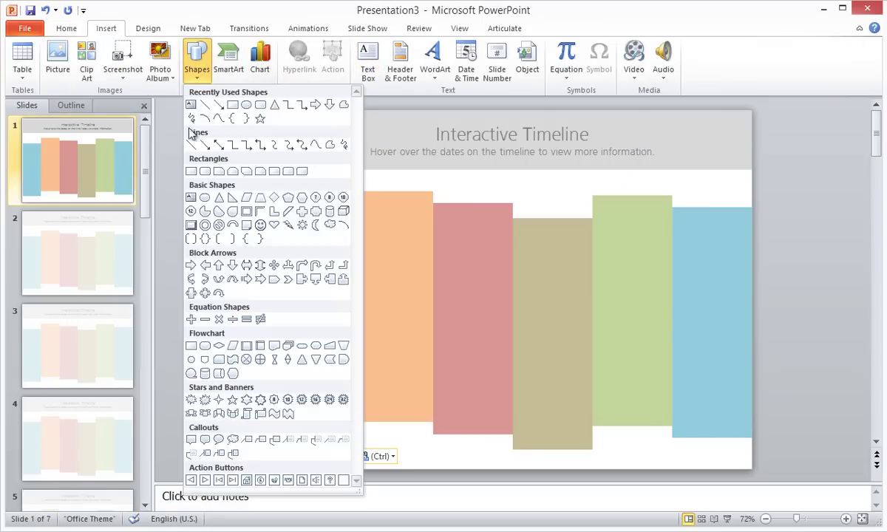
click(192, 172)
mouse_move(274, 270)
mouse_down()
mouse_move(543, 399)
mouse_move(752, 389)
mouse_up()
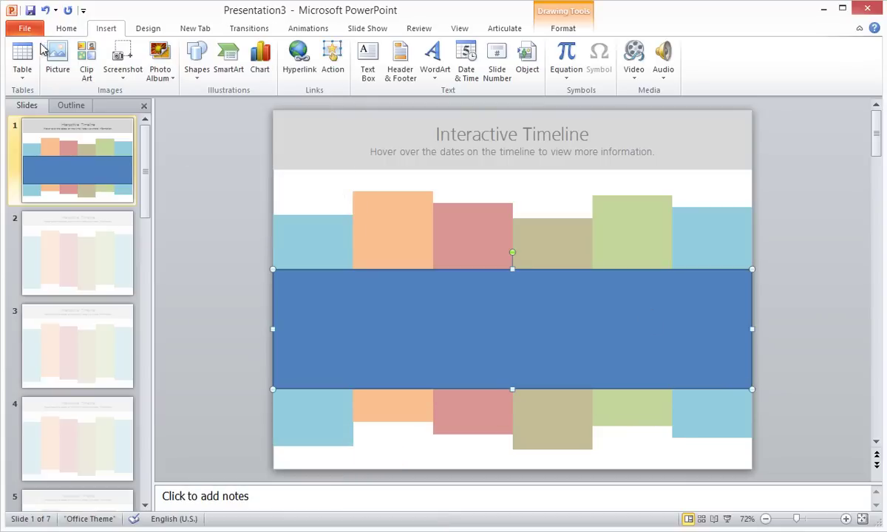
Step: Make the band white with no outline and 29% transparency
click(60, 28)
click(706, 45)
click(746, 63)
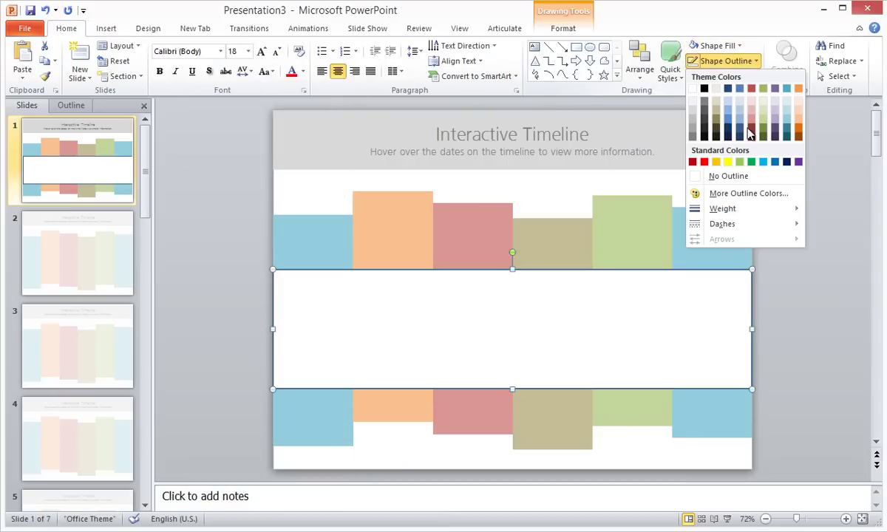
click(690, 167)
right_click(597, 311)
click(645, 529)
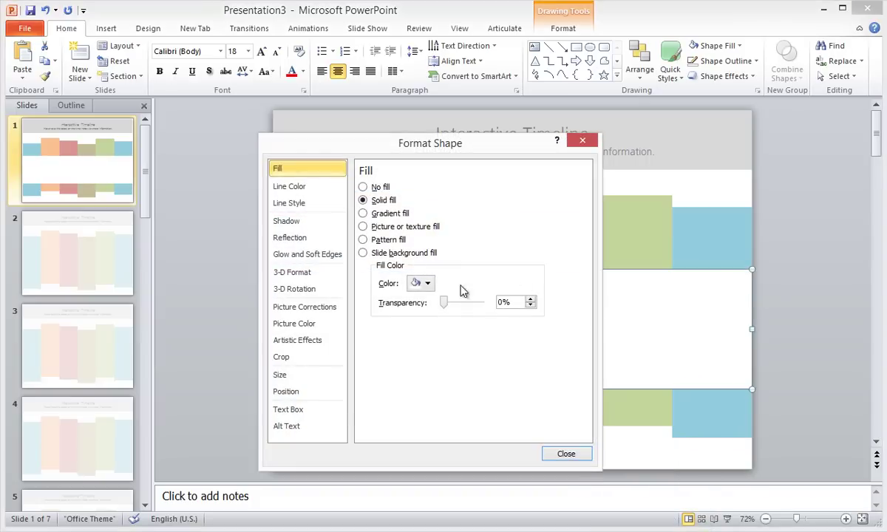
drag(448, 301, 456, 302)
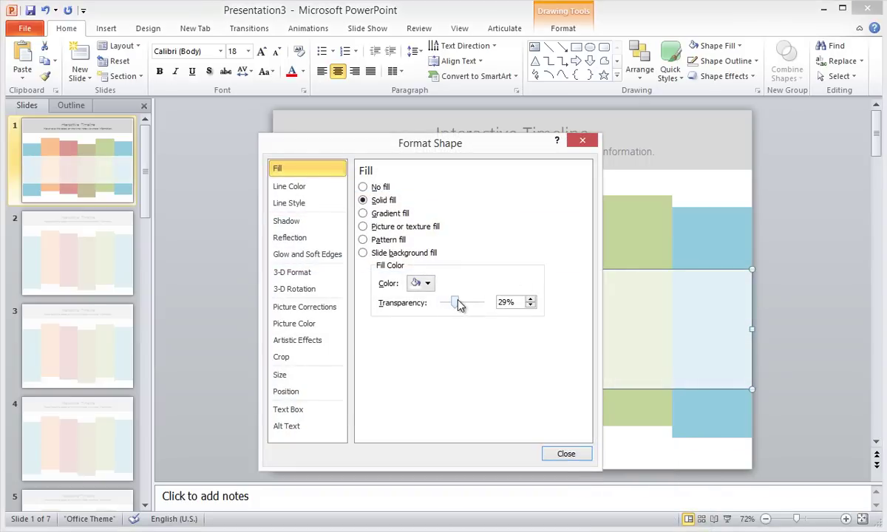
click(566, 454)
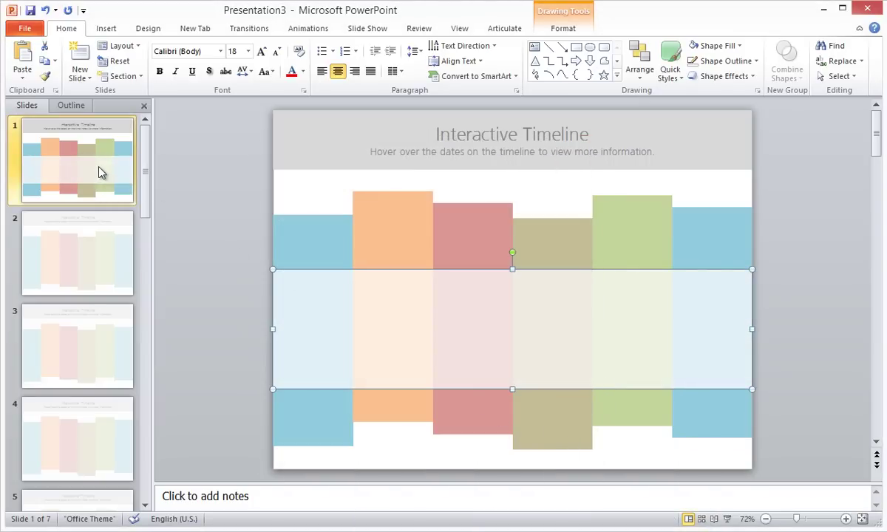
click(99, 170)
click(293, 249)
Step: Paste the left blue column with its band onto slide 2 and the orange one onto slide 3
shift+click(403, 372)
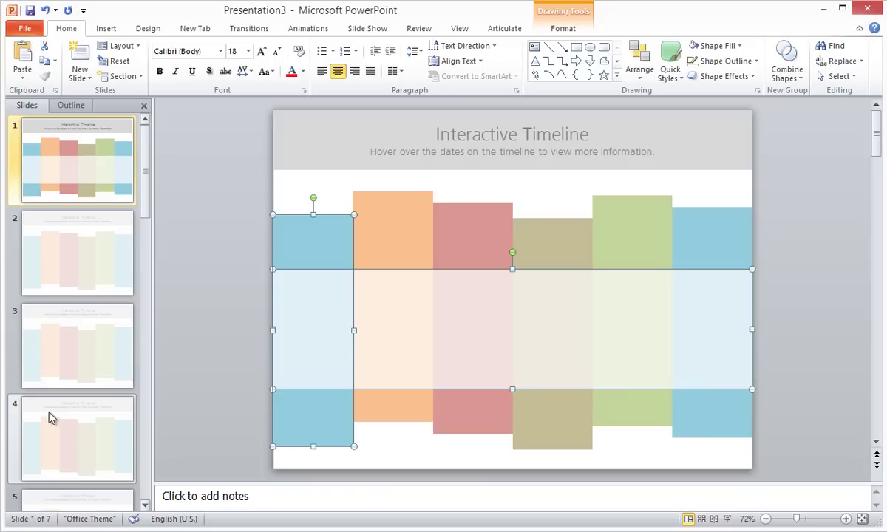
click(73, 261)
key(ctrl+v)
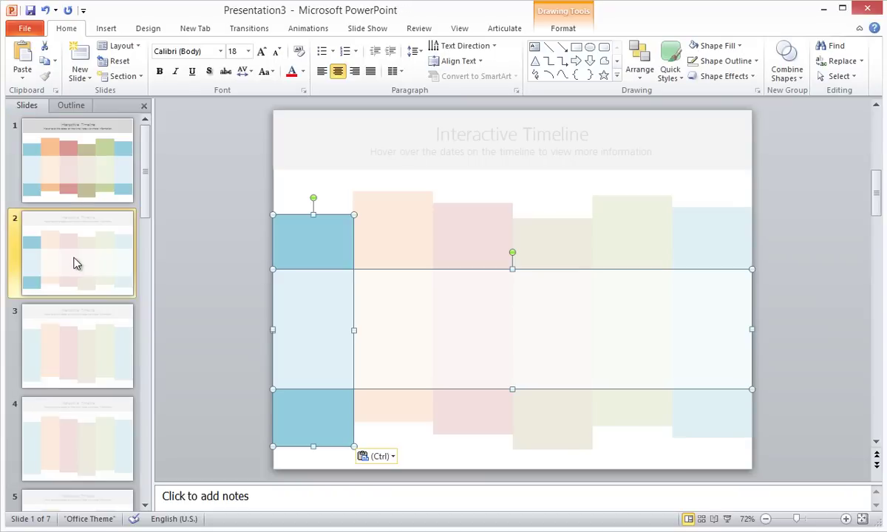
click(65, 174)
click(385, 224)
shift+click(469, 333)
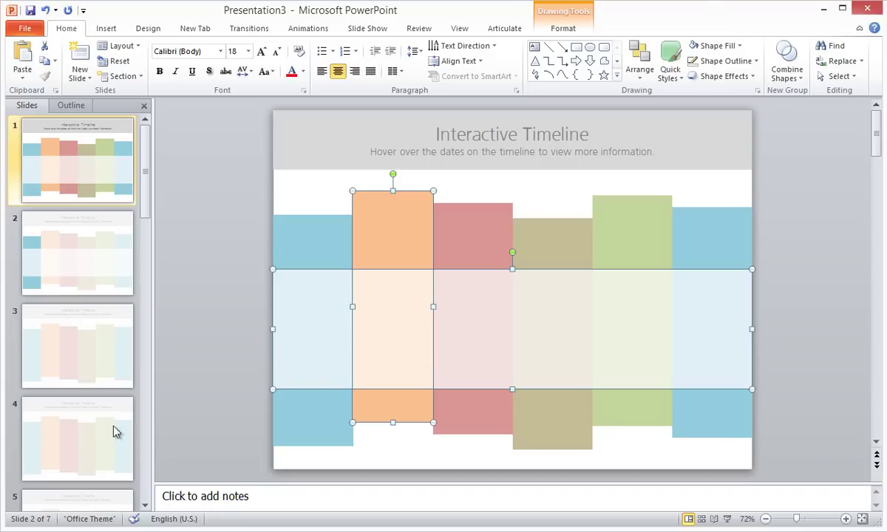
click(65, 354)
key(ctrl+v)
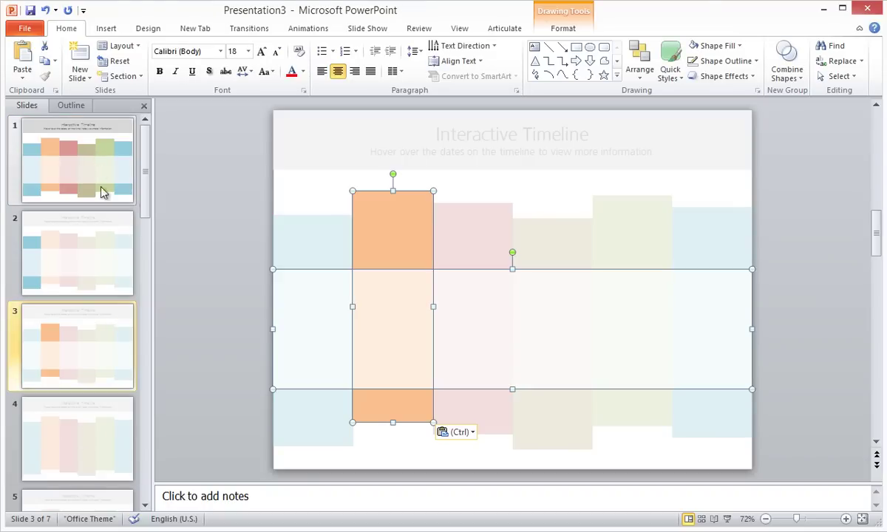
Step: Copy the red column with its band onto slide 4
click(102, 191)
click(495, 250)
shift+click(548, 292)
drag(547, 292, 119, 436)
Step: Select all six columns on slide 1, then clear the selection
click(341, 236)
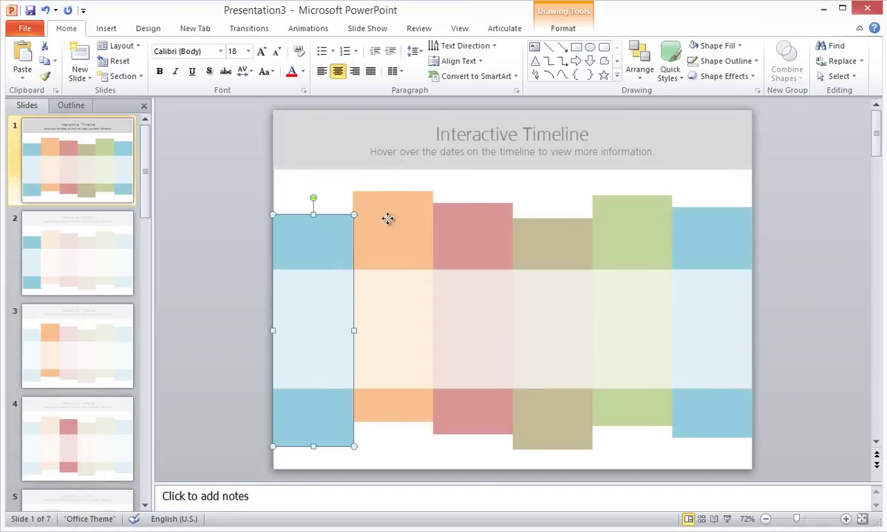
shift+click(390, 218)
shift+click(467, 231)
shift+click(521, 239)
shift+click(651, 252)
shift+click(741, 249)
key(Escape)
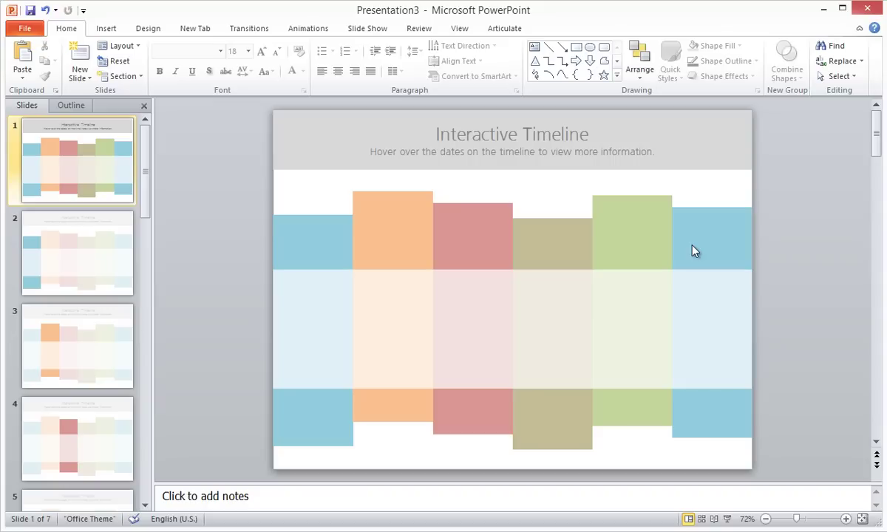
Step: Add a bold, centred 20 pt '2001' text box on the first column's band
click(106, 28)
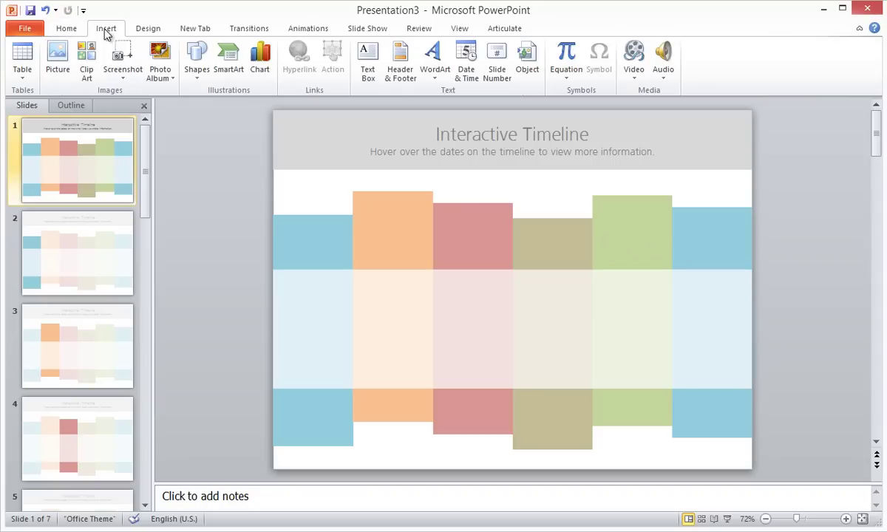
click(367, 69)
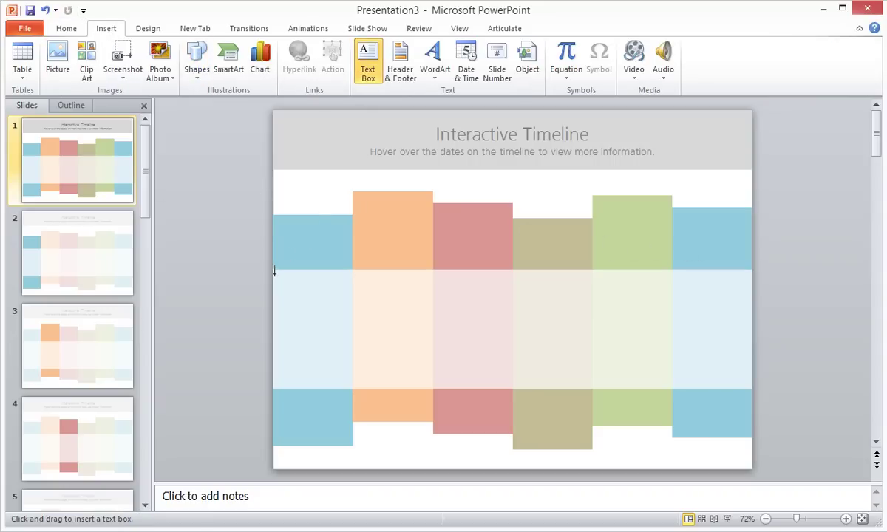
mouse_move(275, 270)
mouse_down()
mouse_move(281, 293)
mouse_move(354, 385)
mouse_up()
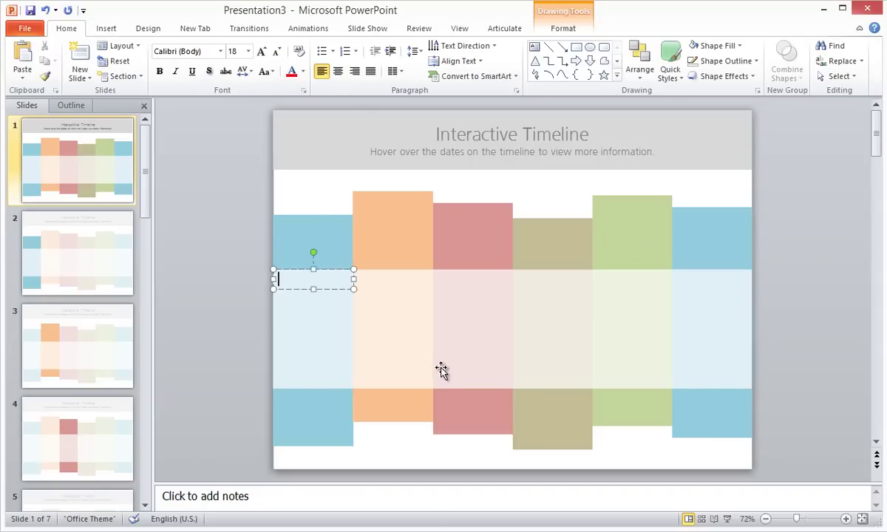
text(2001)
key(Return)
key(Return)
key(Return)
key(Return)
key(Return)
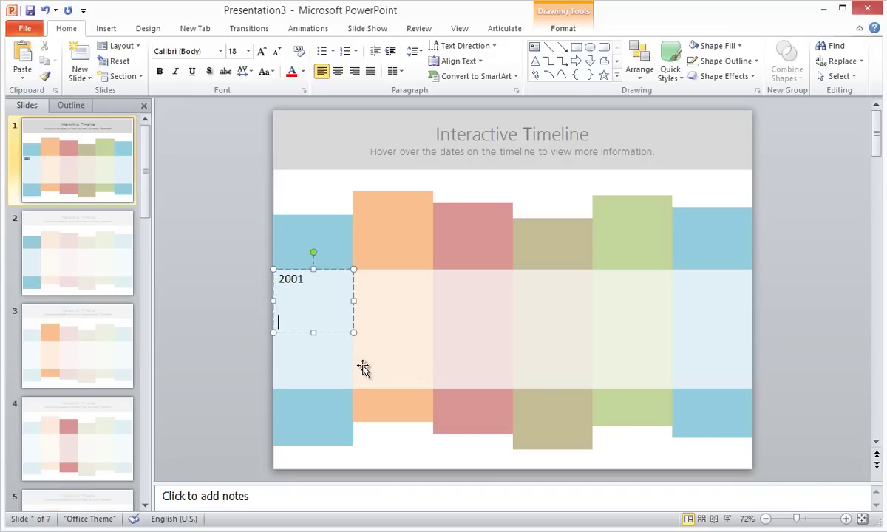
click(355, 363)
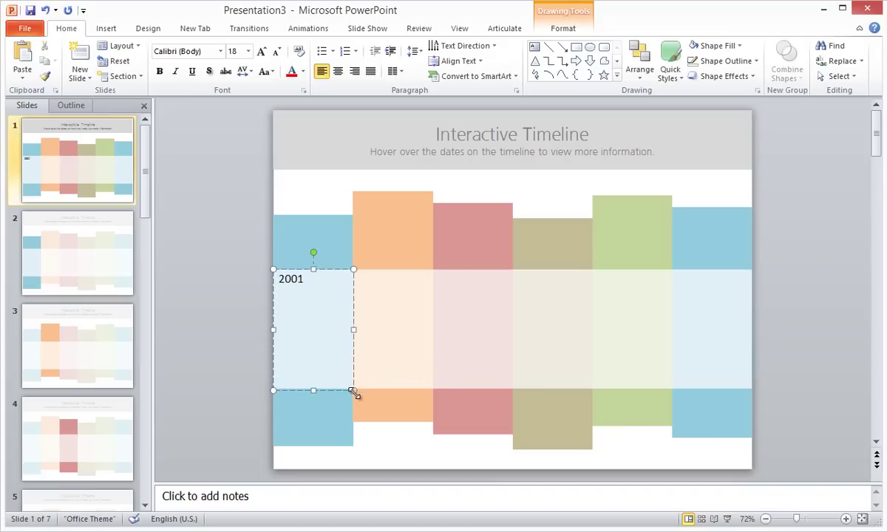
click(262, 52)
click(159, 71)
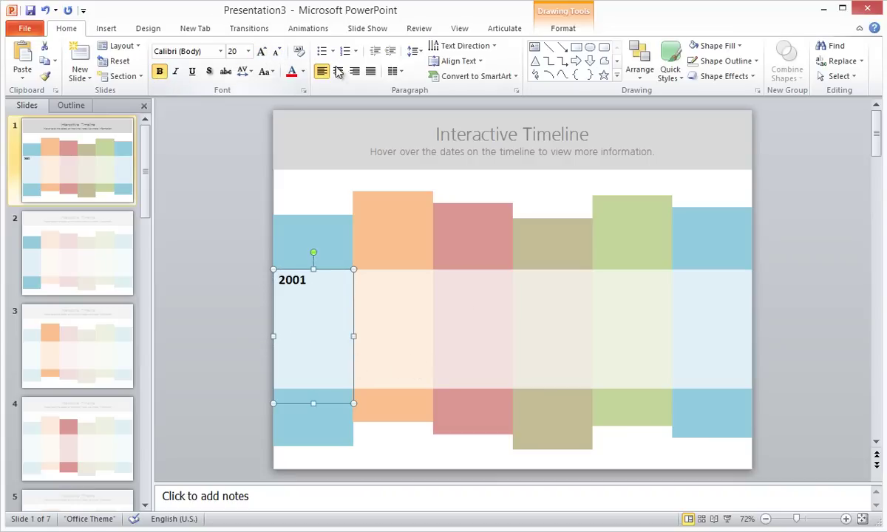
click(338, 71)
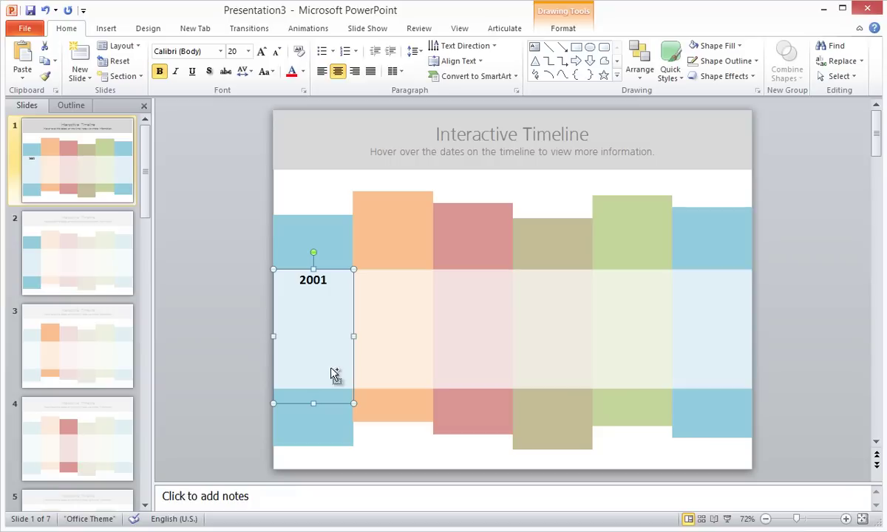
Step: Duplicate the 2001 label and place copies onto the other columns
key(ctrl+c)
key(ctrl+v)
drag(379, 279, 420, 275)
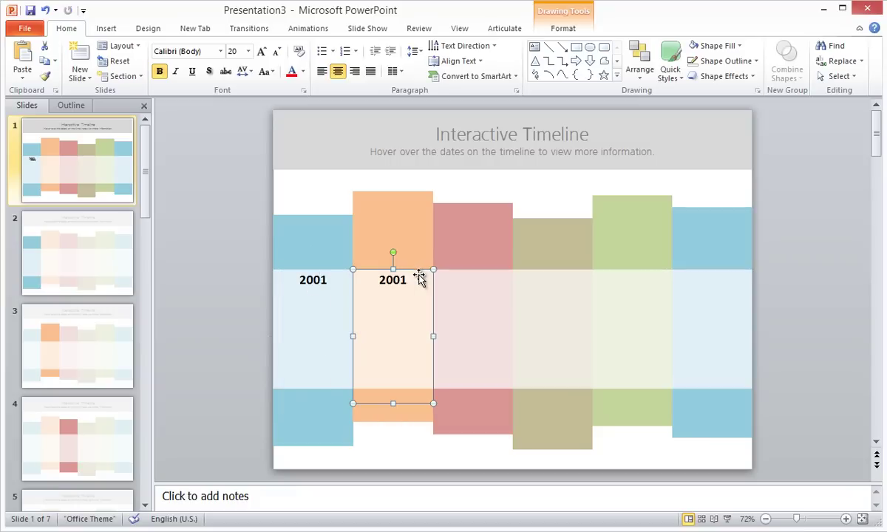
shift+click(301, 279)
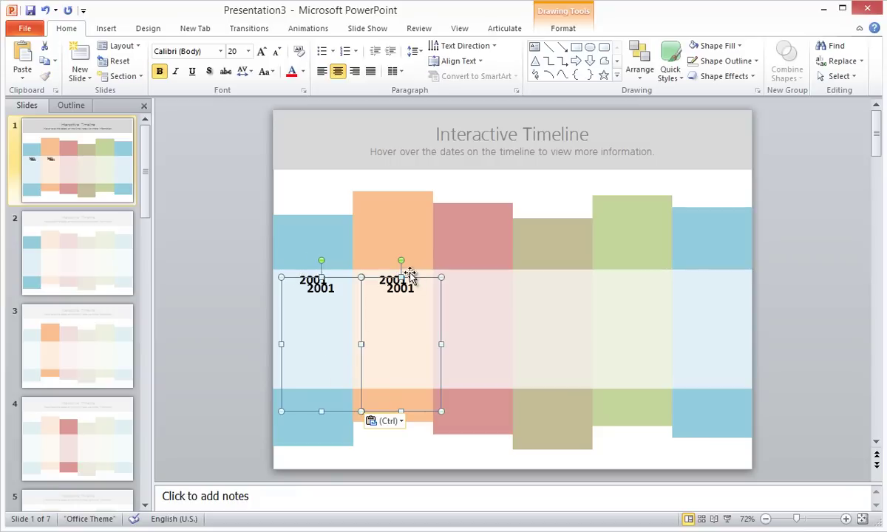
drag(410, 275, 728, 268)
key(ctrl+v)
Step: Give the first column's 2001 label a Mouse Over hyperlink to Slide 2
click(806, 291)
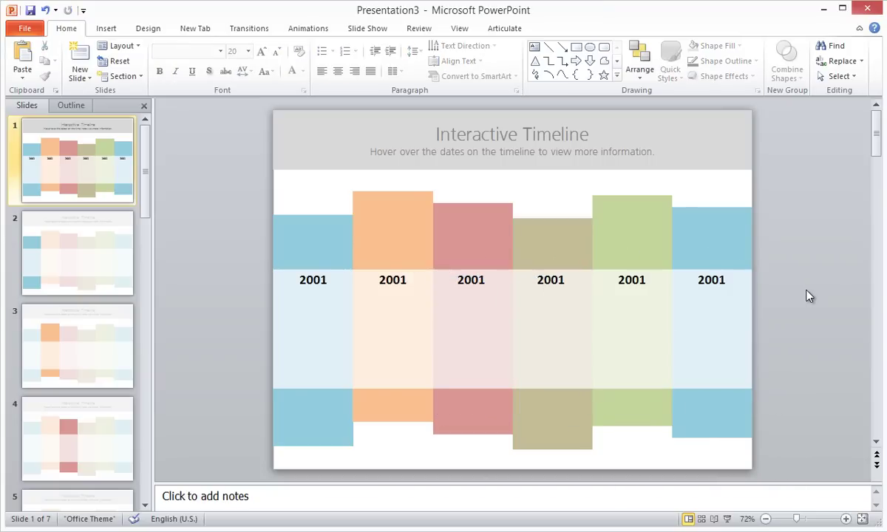
click(320, 272)
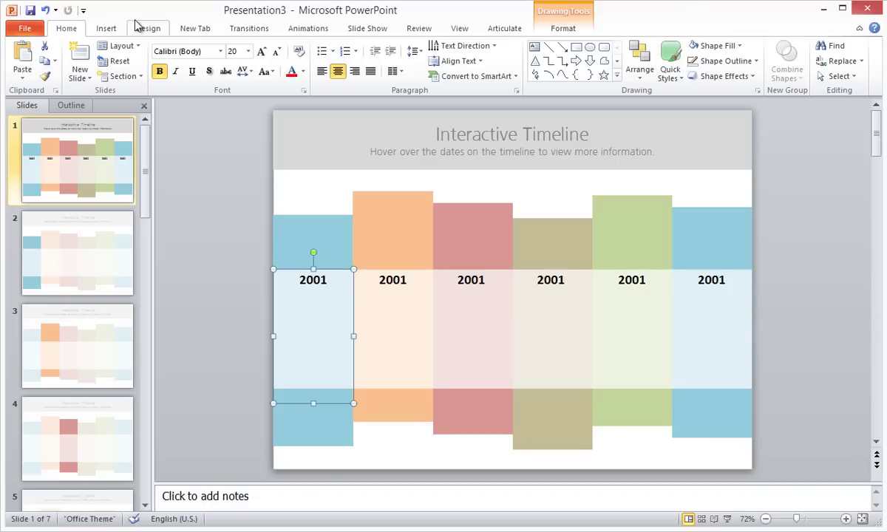
click(106, 29)
click(340, 67)
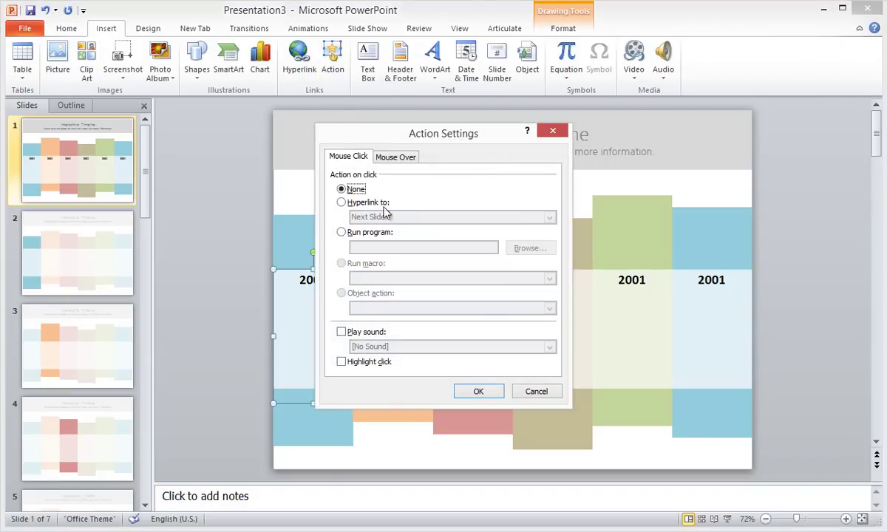
click(386, 156)
click(355, 202)
click(358, 218)
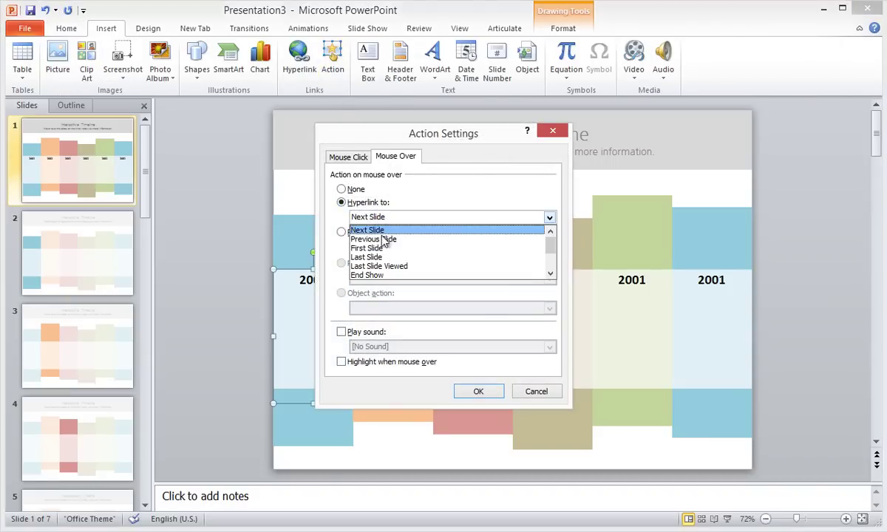
drag(553, 246, 553, 262)
click(362, 248)
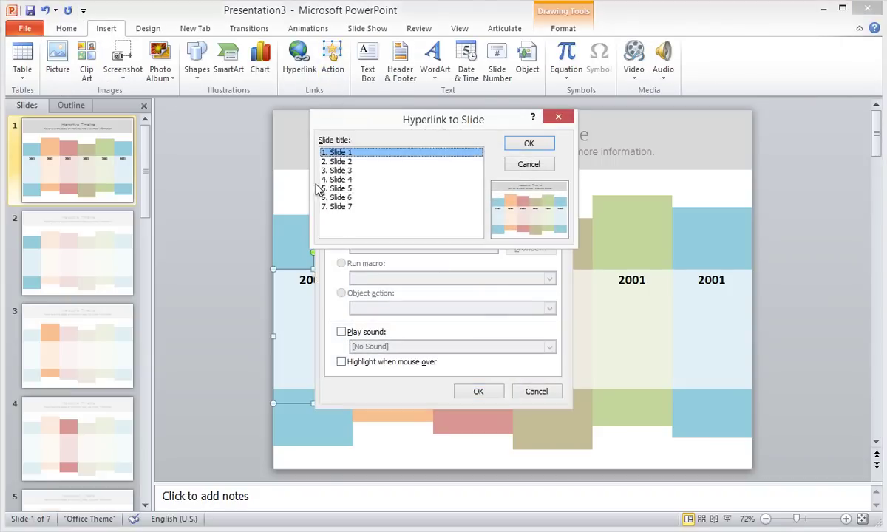
click(340, 161)
click(528, 143)
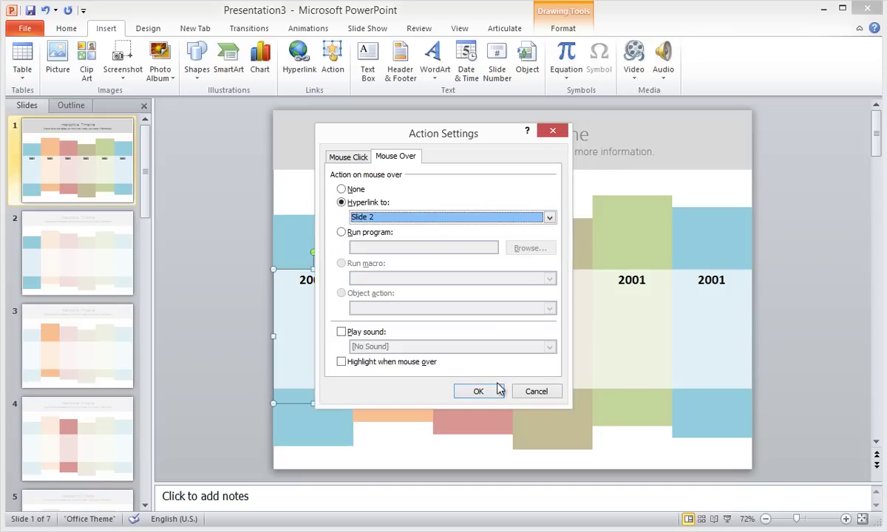
click(476, 390)
Step: Set the second column's label to hyperlink to a specific slide on mouse-over
click(395, 274)
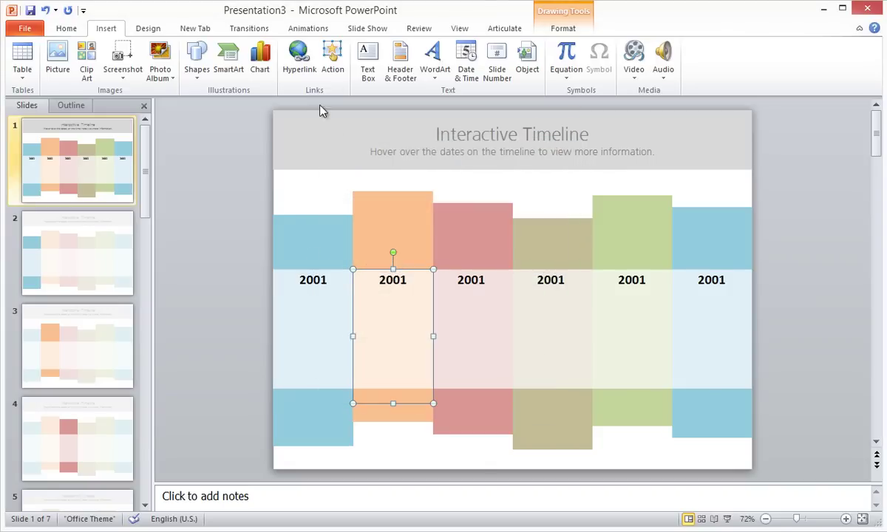
click(334, 62)
click(395, 156)
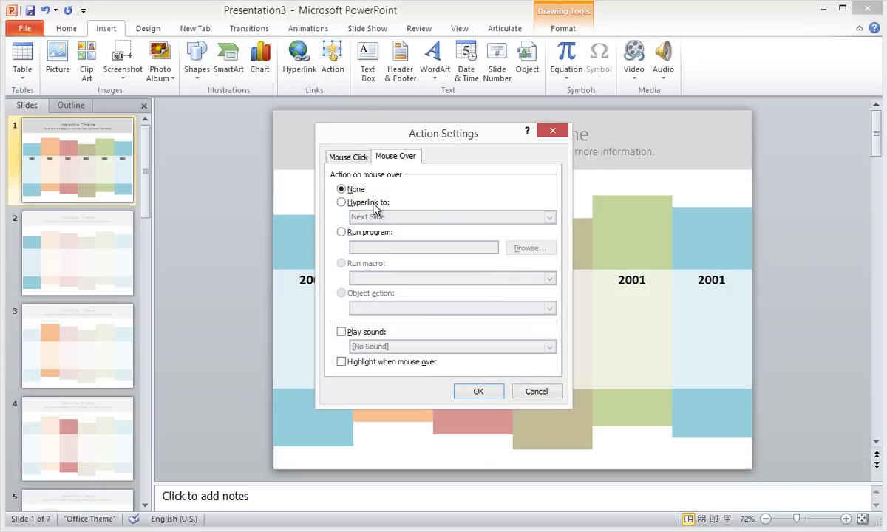
click(368, 203)
click(392, 216)
scroll(394, 278, down, 2)
click(377, 253)
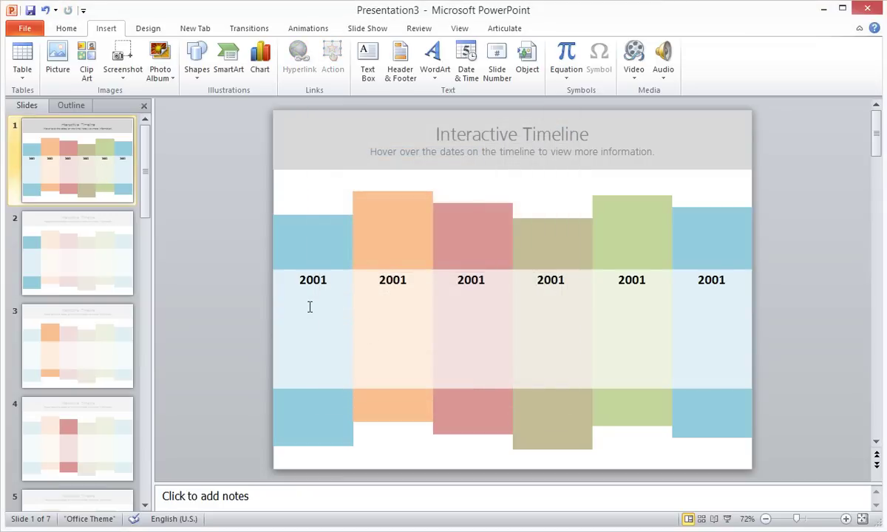
Step: Select all six 2001 year labels on slide 1
click(309, 307)
shift+click(392, 318)
shift+click(466, 317)
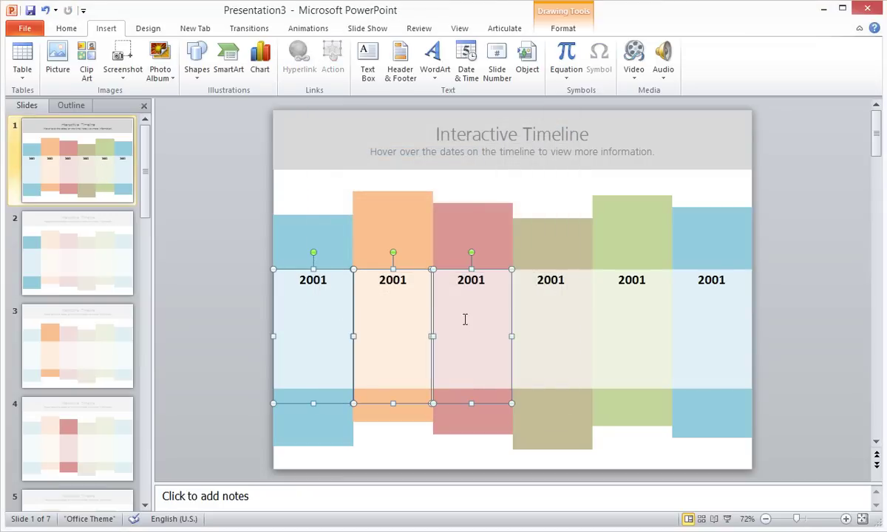
shift+click(551, 317)
shift+click(632, 329)
shift+click(732, 333)
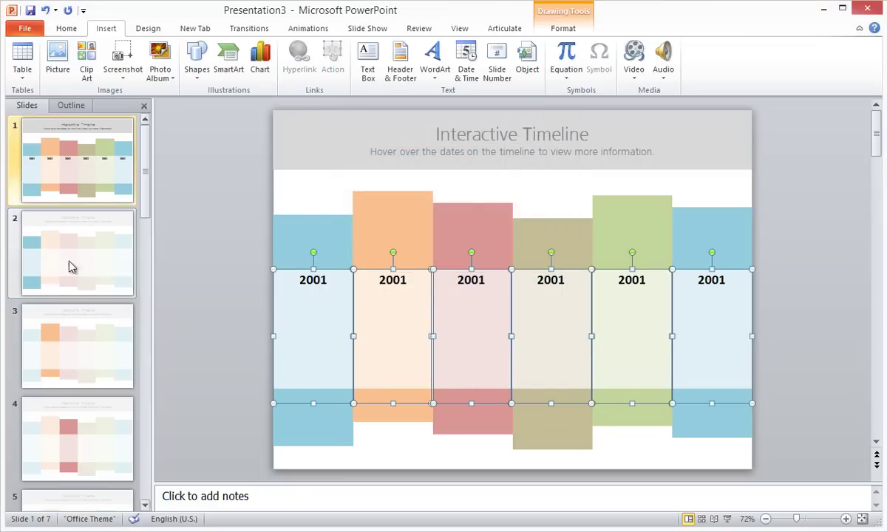
Step: Paste the six year labels onto slides 2 and 3
click(74, 261)
key(ctrl+v)
click(96, 353)
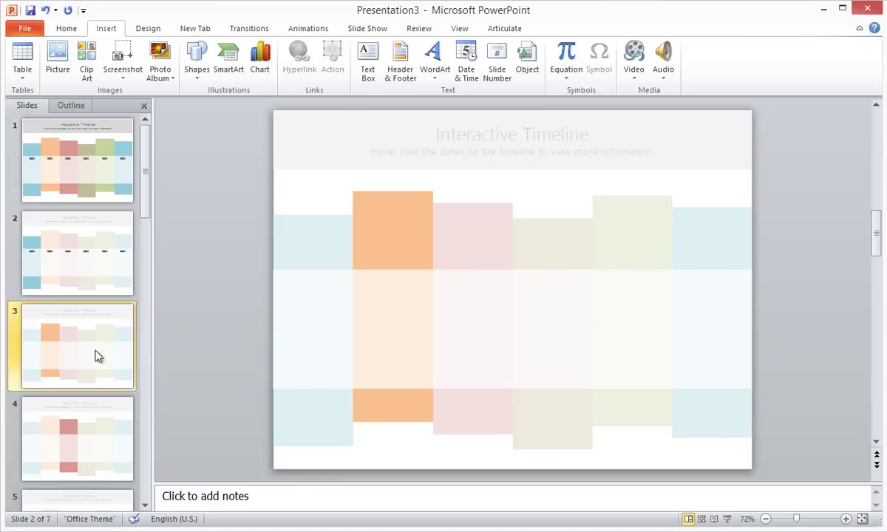
key(ctrl+v)
click(116, 452)
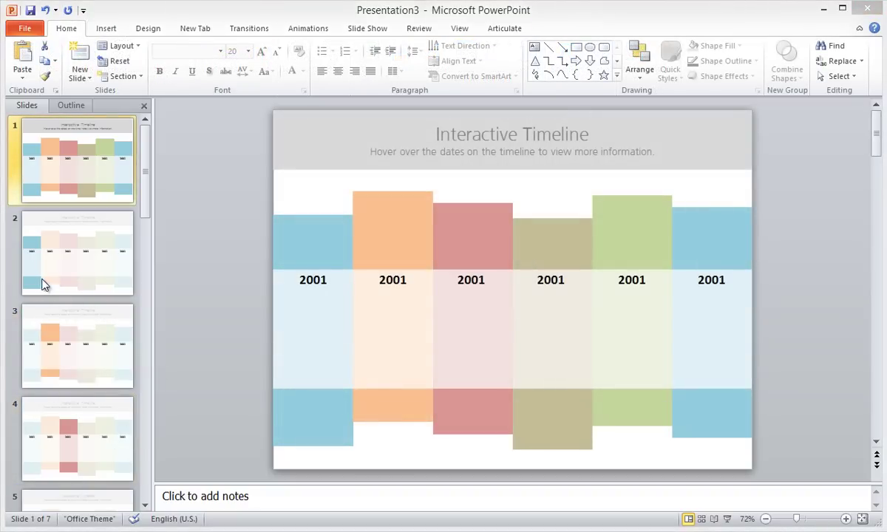
Step: On slide 2, add 'This is more text content for the learner.' at 16 pt under the first 2001
click(74, 272)
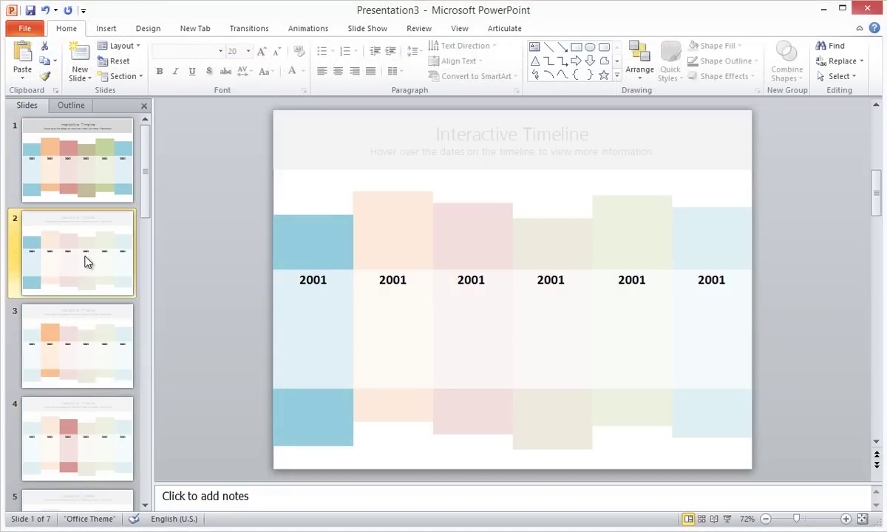
click(323, 280)
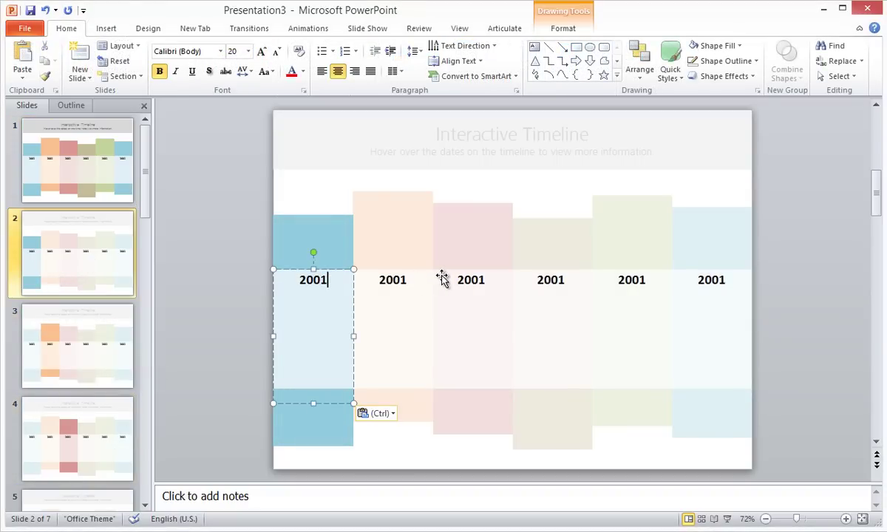
key(Return)
key(Return)
text(This is more)
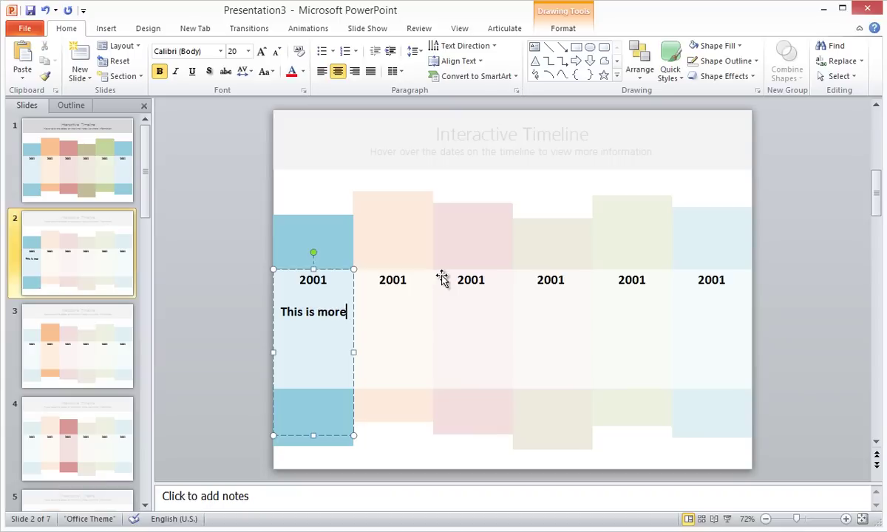
text( tyxt content)
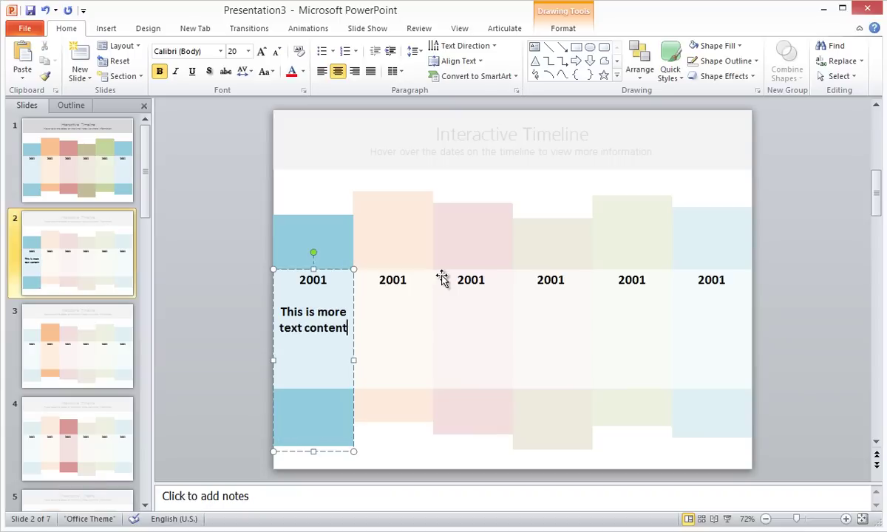
text( for the learner.)
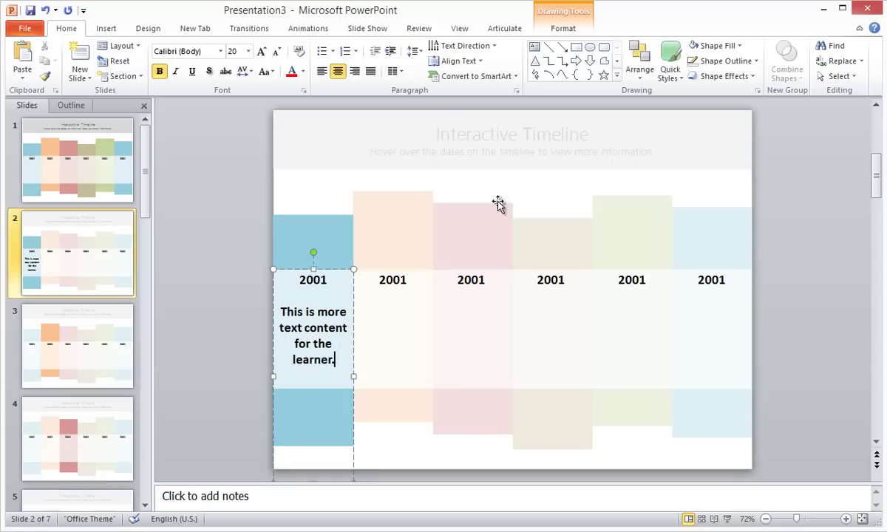
drag(334, 360, 280, 309)
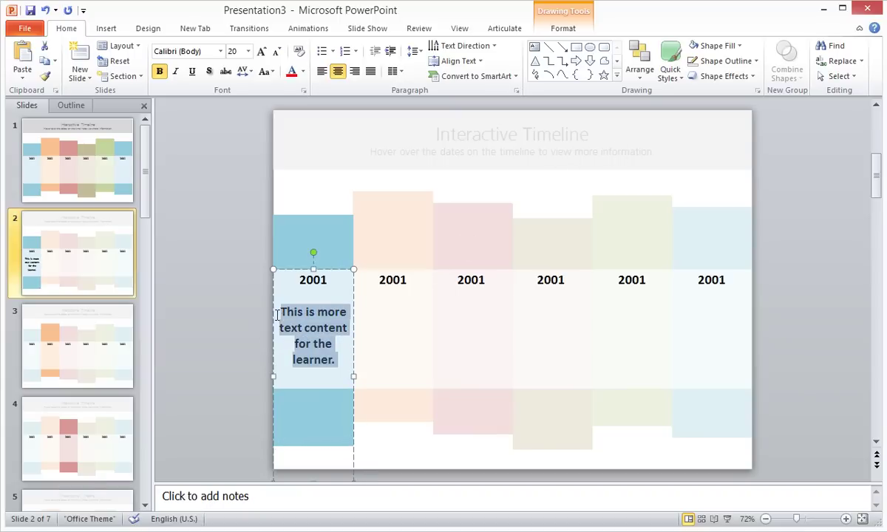
click(278, 51)
click(278, 51)
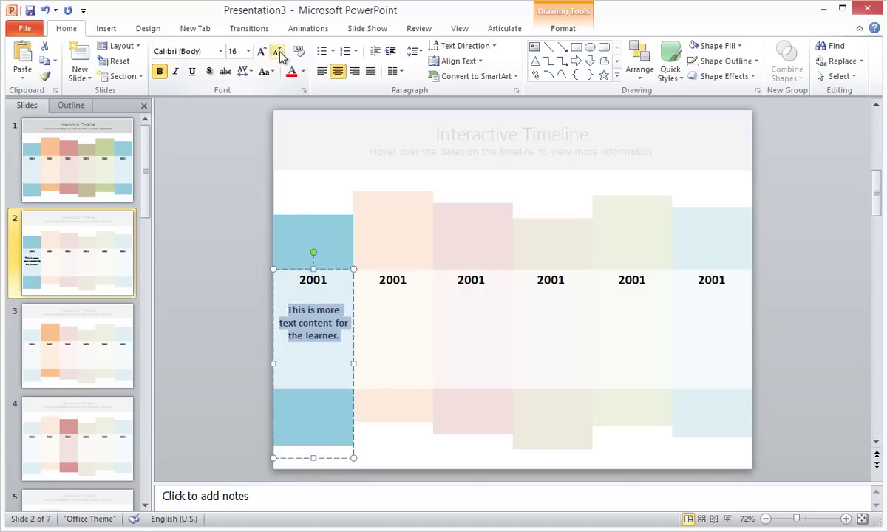
click(341, 342)
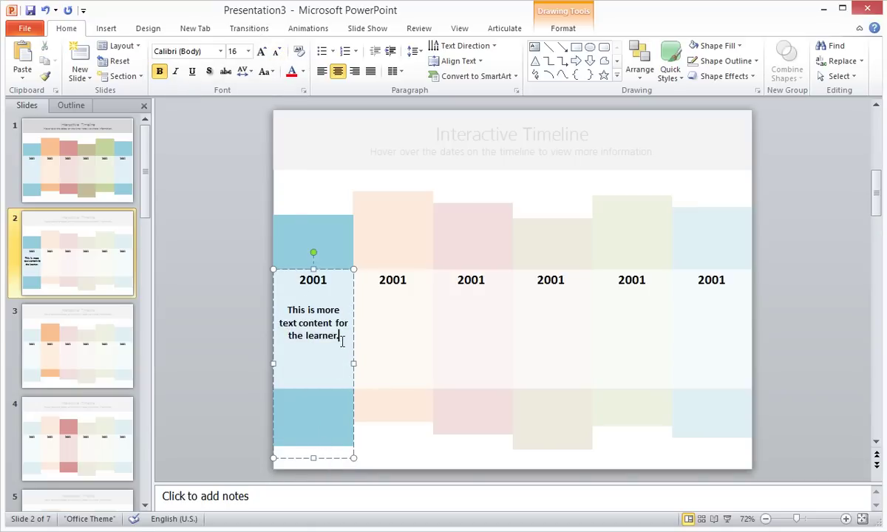
click(220, 358)
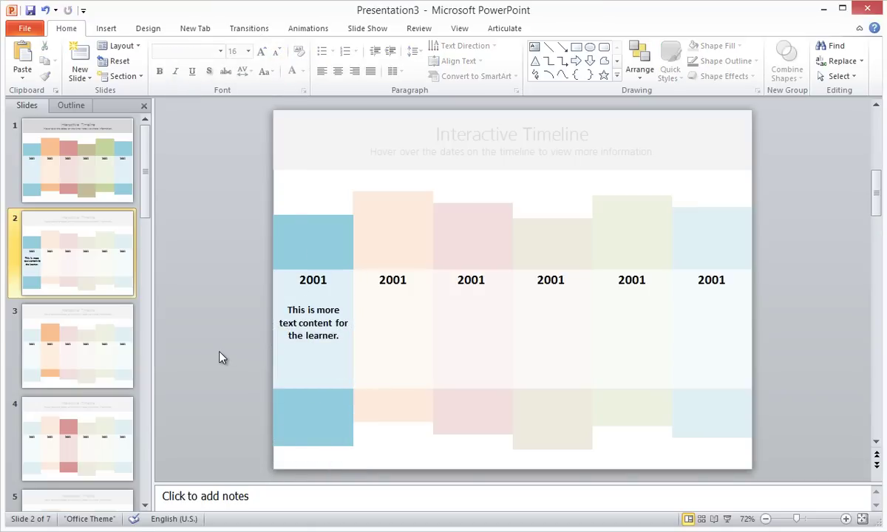
Step: Remove the 2001 labels from the second through sixth columns on slide 2
click(399, 281)
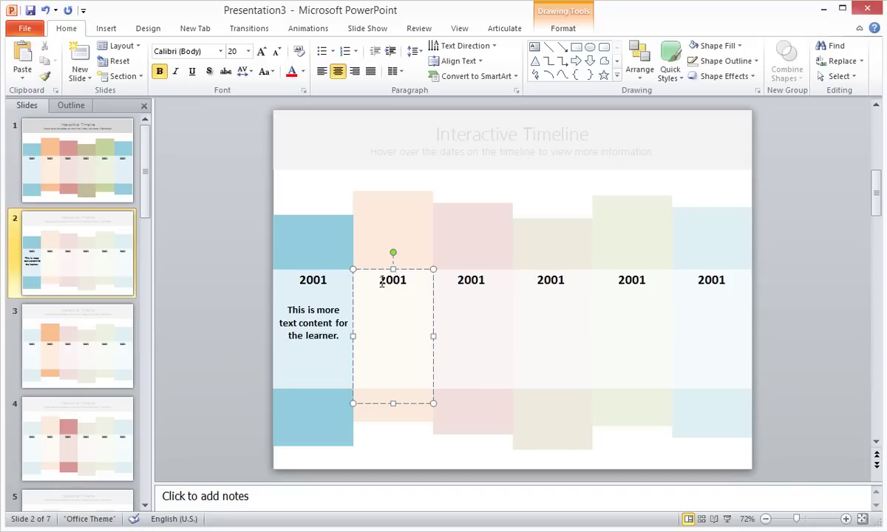
double_click(392, 281)
click(472, 281)
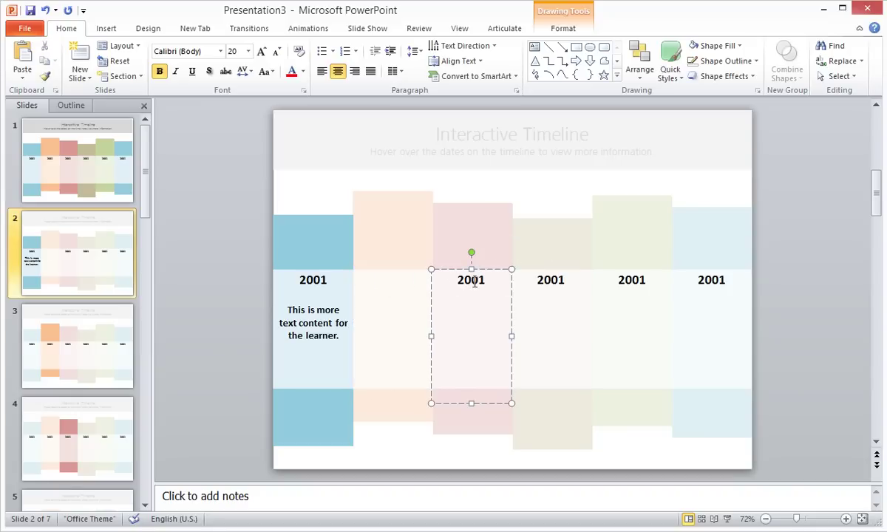
double_click(474, 282)
click(556, 282)
double_click(539, 281)
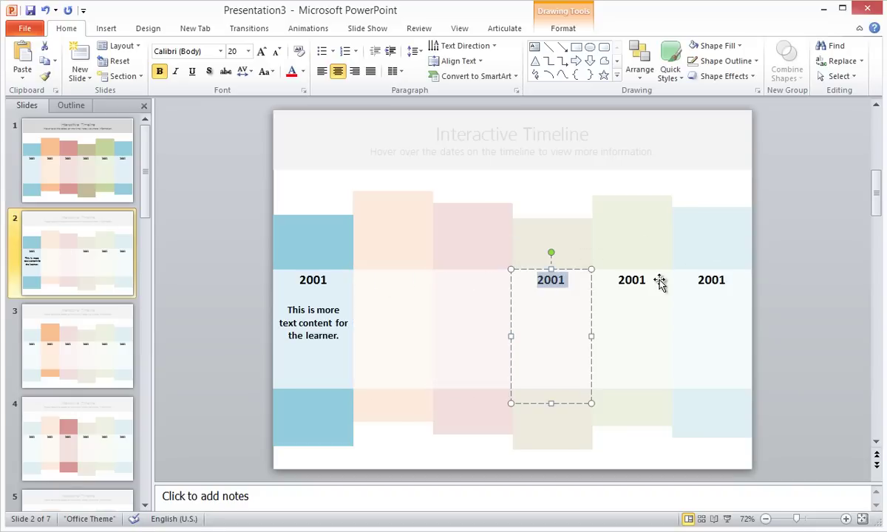
click(630, 281)
double_click(644, 286)
key(Delete)
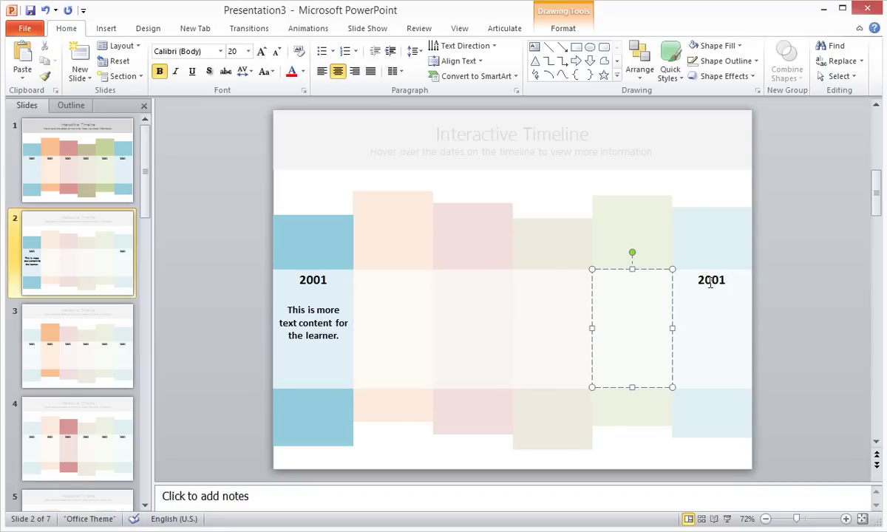
click(710, 280)
mouse_move(708, 280)
mouse_down()
mouse_move(725, 281)
mouse_move(694, 280)
mouse_move(704, 281)
mouse_up()
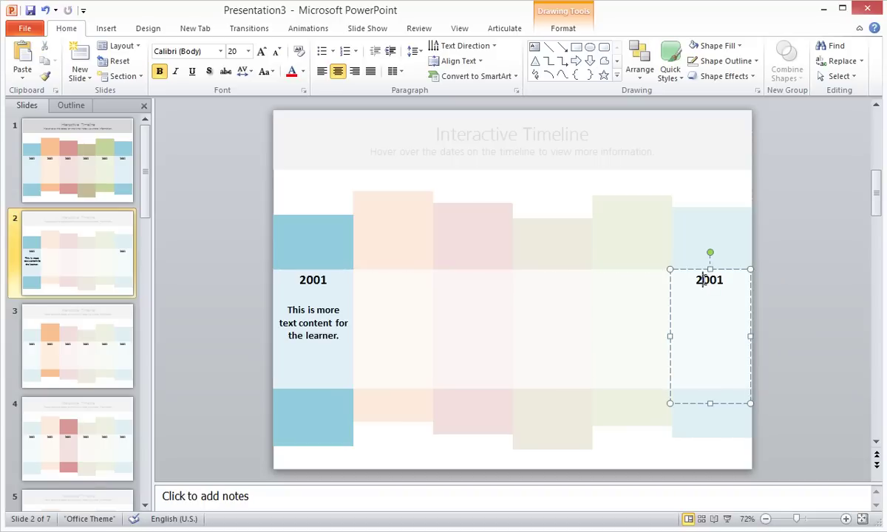
double_click(703, 280)
key(Delete)
click(783, 303)
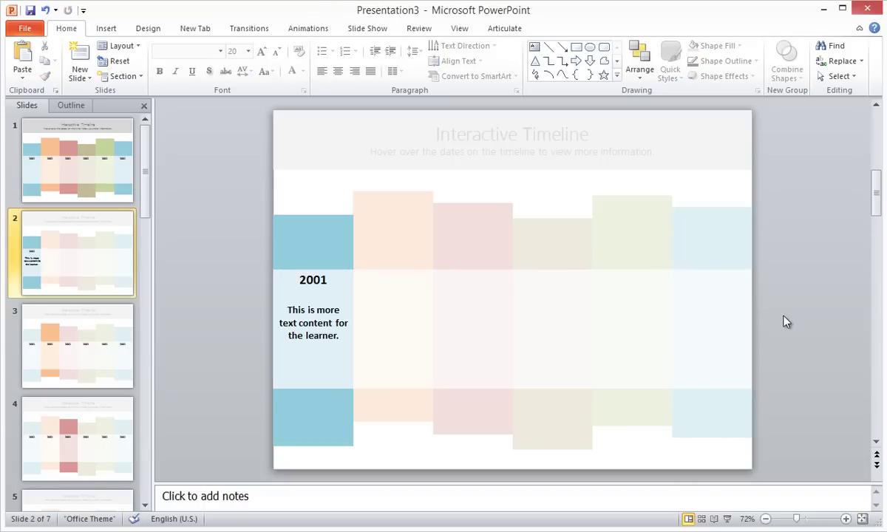
Step: On slide 3, add 'Blablabla... text content' beneath the orange column's 2001 label
click(100, 337)
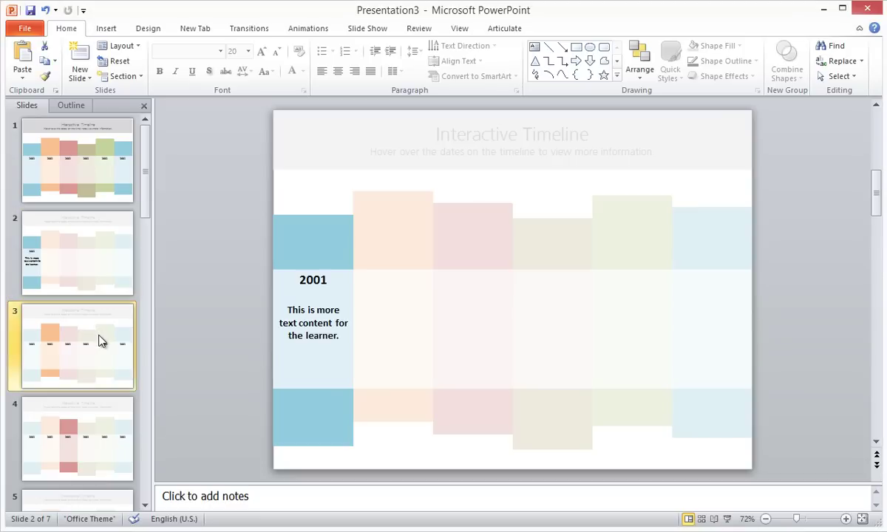
click(392, 294)
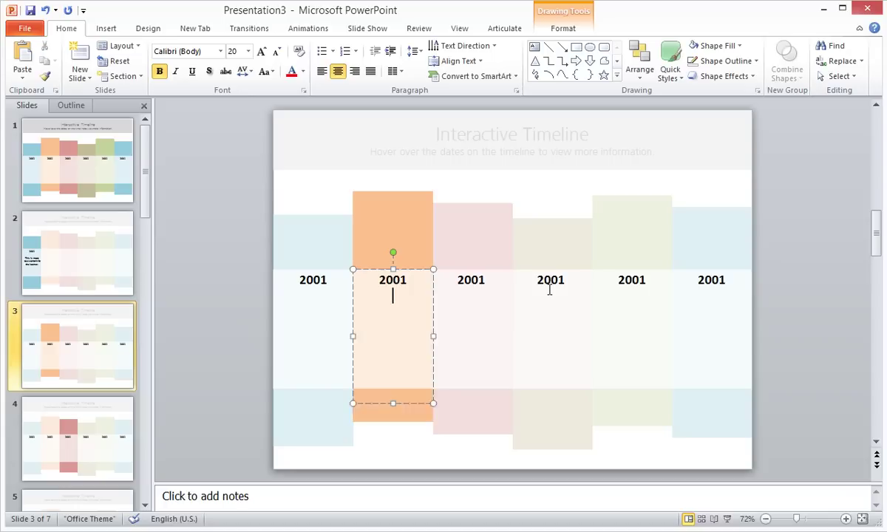
text(Blablabla... text c)
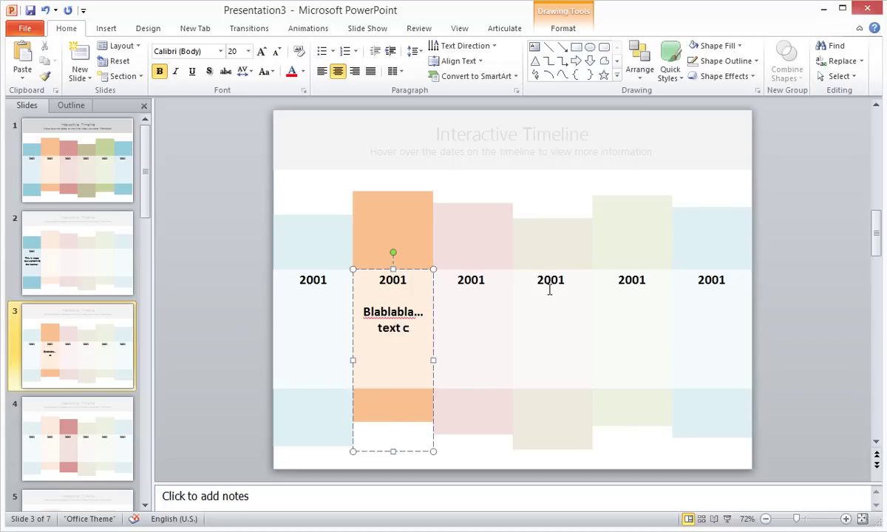
text(ontent)
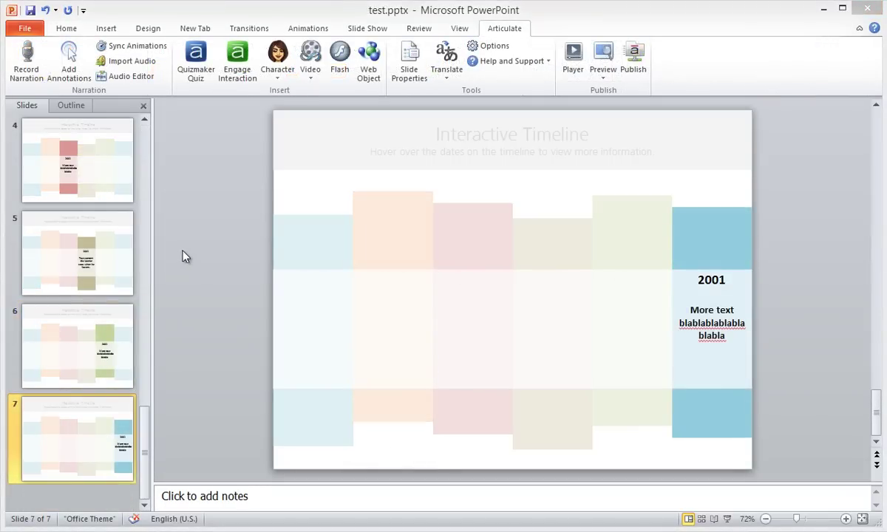
Step: Preview slides 1–7 in Articulate and check that each column's 2001 date reveals its extra text
click(604, 74)
click(620, 120)
click(493, 353)
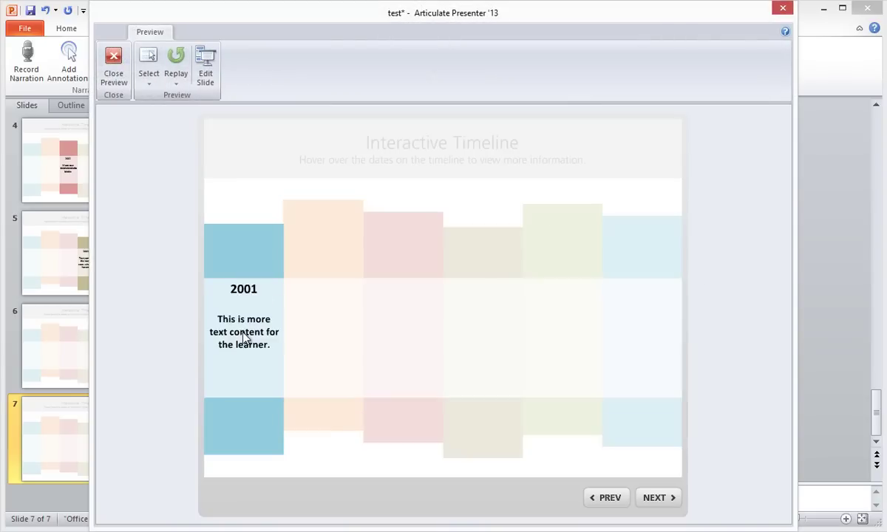
mouse_move(401, 310)
mouse_move(654, 323)
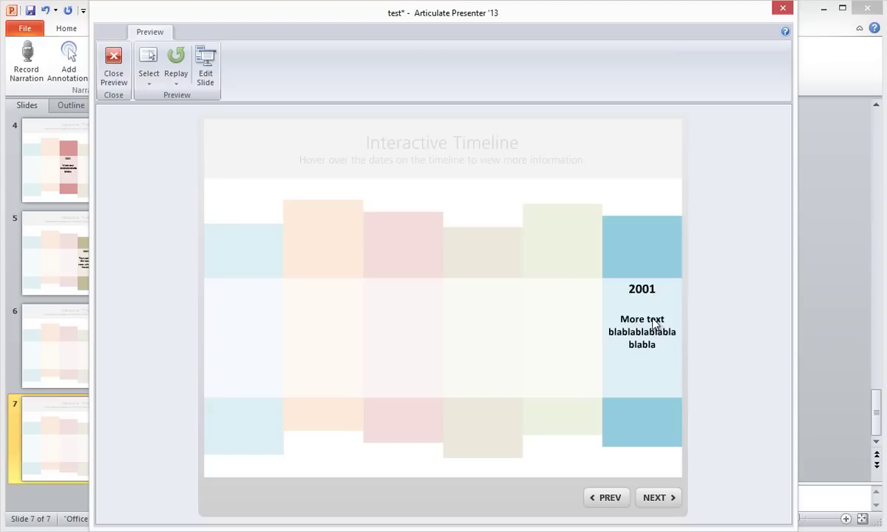